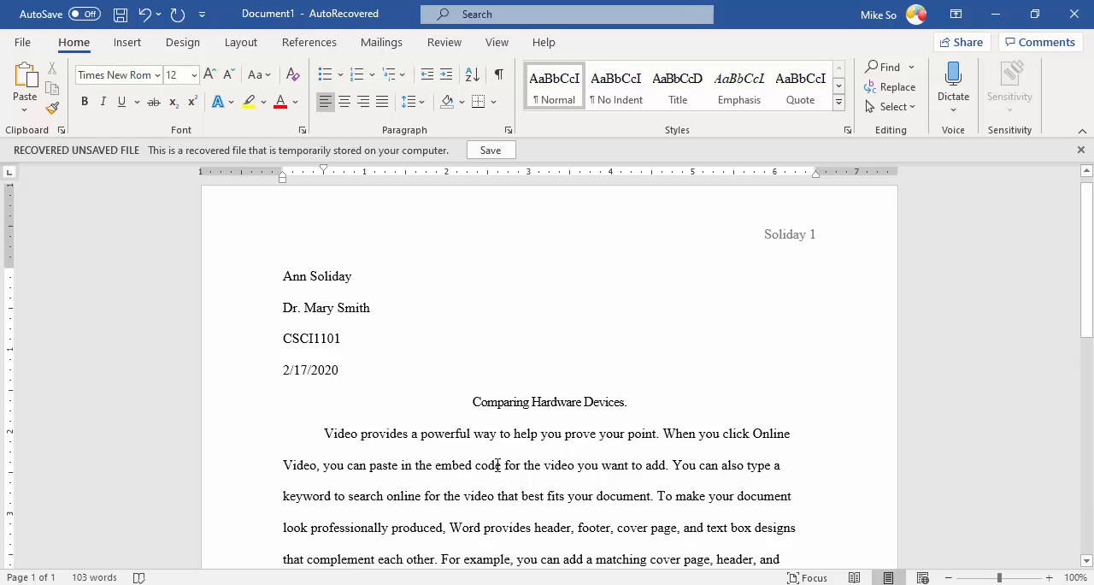
Step: Insert a page break on the empty line after the last body paragraph
{"action": "scroll", "coordinate": [496, 465], "scroll_direction": "down", "scroll_amount": 3}
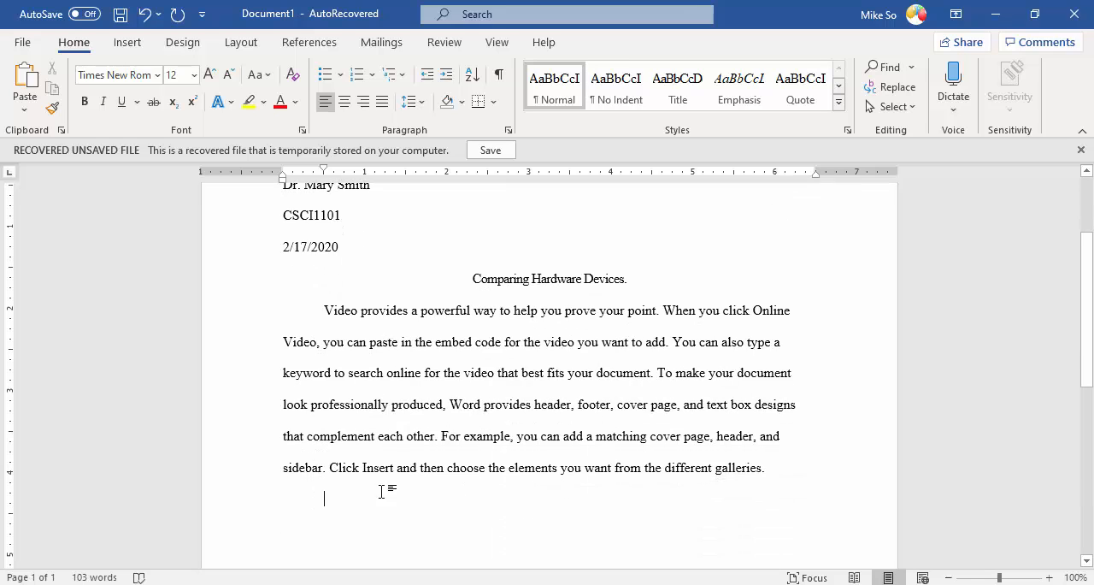
{"action": "scroll", "coordinate": [347, 492], "scroll_direction": "down", "scroll_amount": 1}
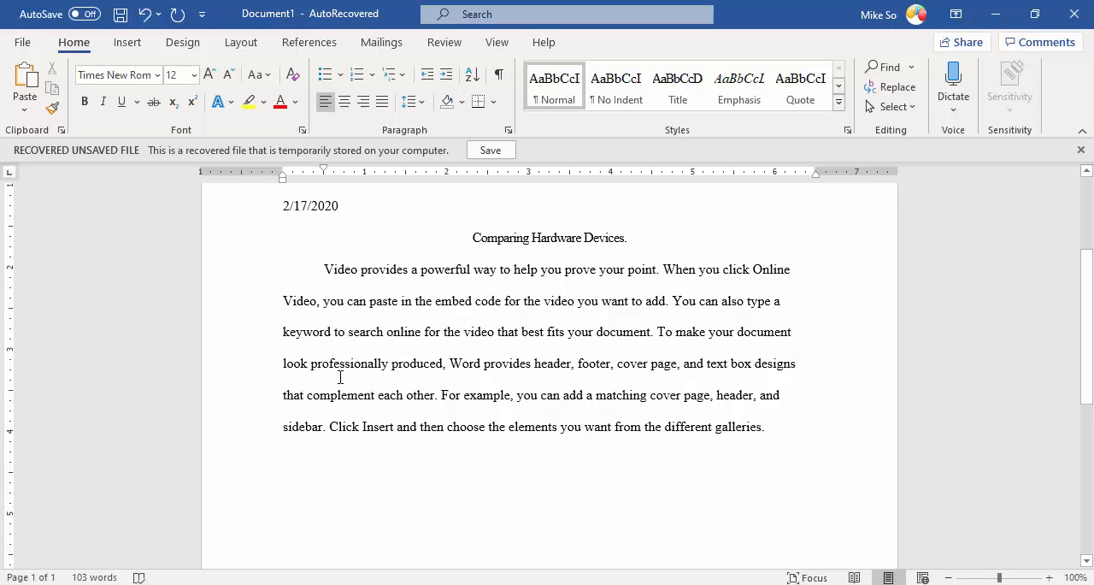
{"action": "left_click", "coordinate": [130, 44]}
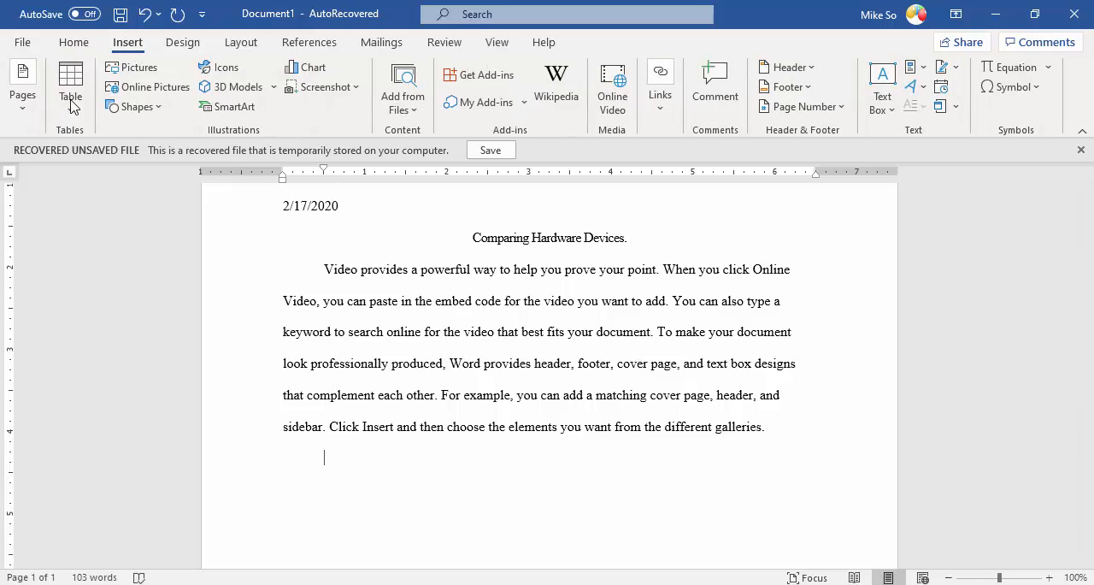
{"action": "left_click", "coordinate": [25, 108]}
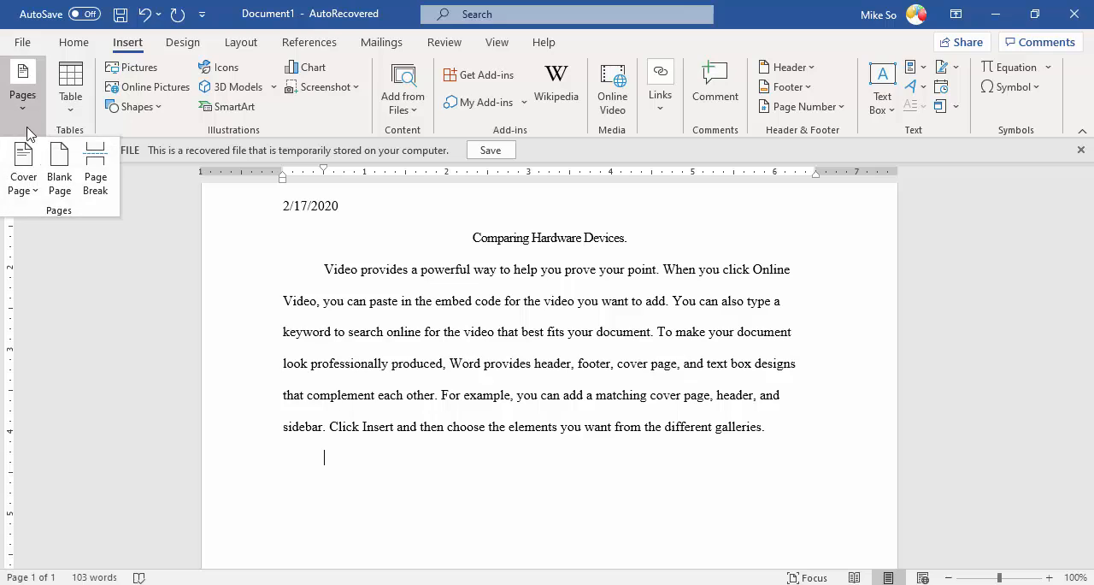
{"action": "left_click", "coordinate": [94, 174]}
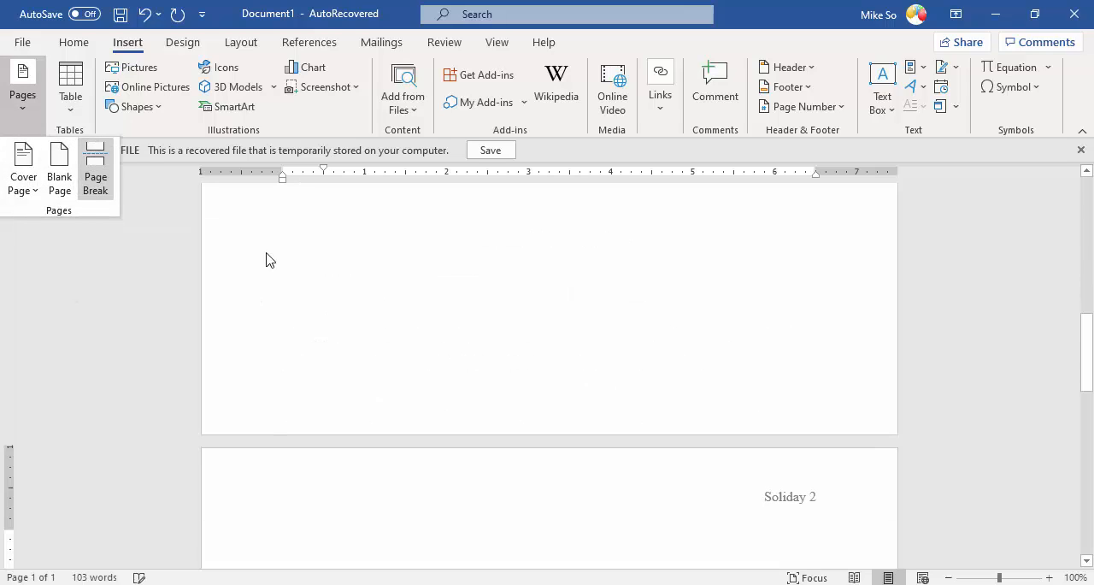
Step: Enter the heading "Works Cited" on the first line of the new page 2
{"action": "scroll", "coordinate": [611, 481], "scroll_direction": "down", "scroll_amount": 2}
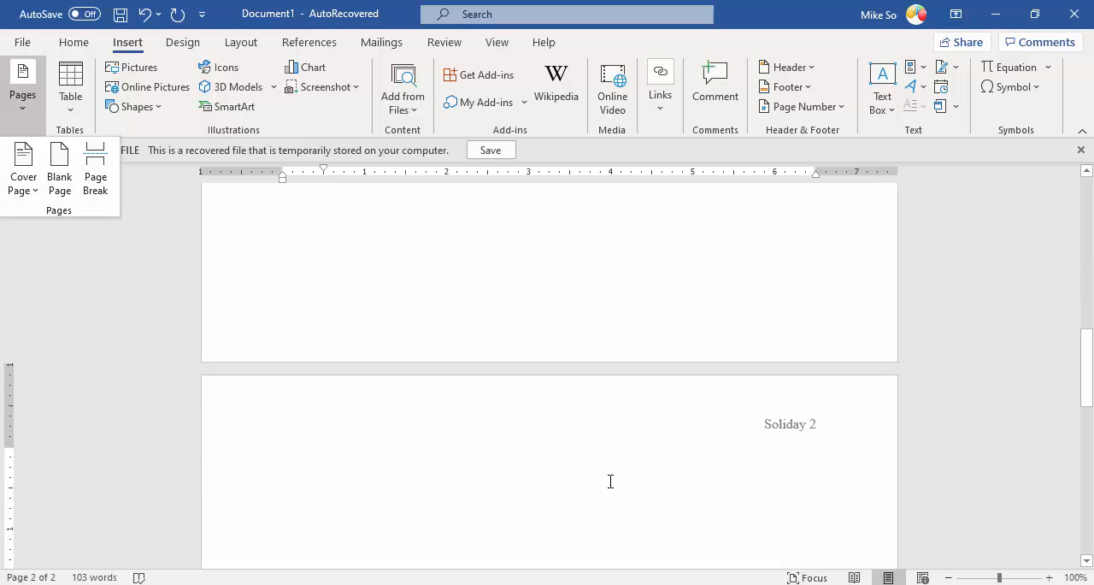
{"action": "left_click", "coordinate": [403, 454]}
{"action": "type", "text": "Wo"}
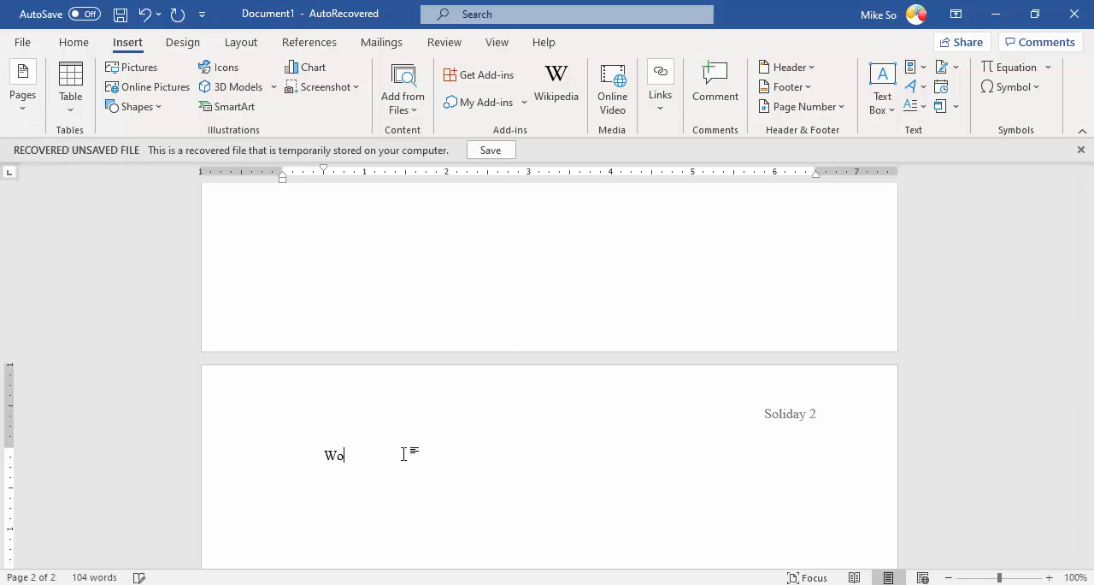
{"action": "type", "text": "rks"}
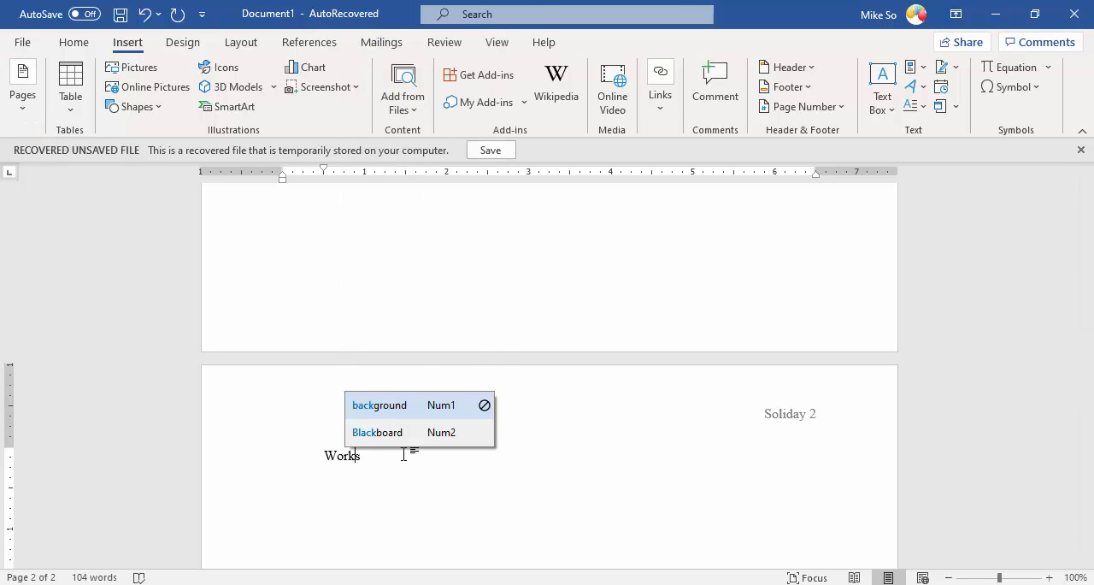
{"action": "type", "text": " Cited"}
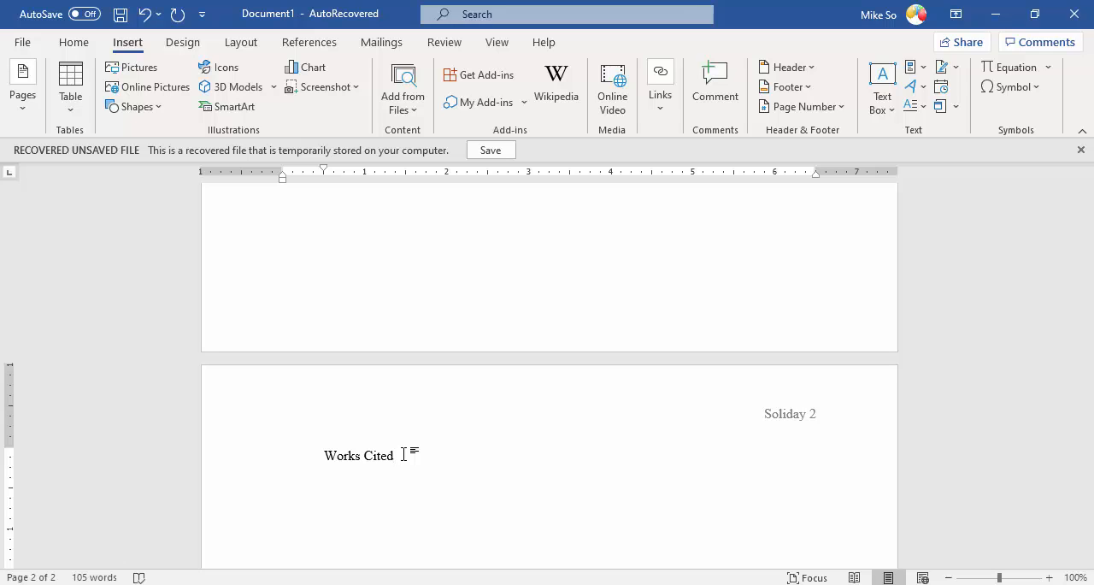
Step: Center the Works Cited heading and place the insertion point on a new left-aligned line below it
{"action": "left_click", "coordinate": [73, 43]}
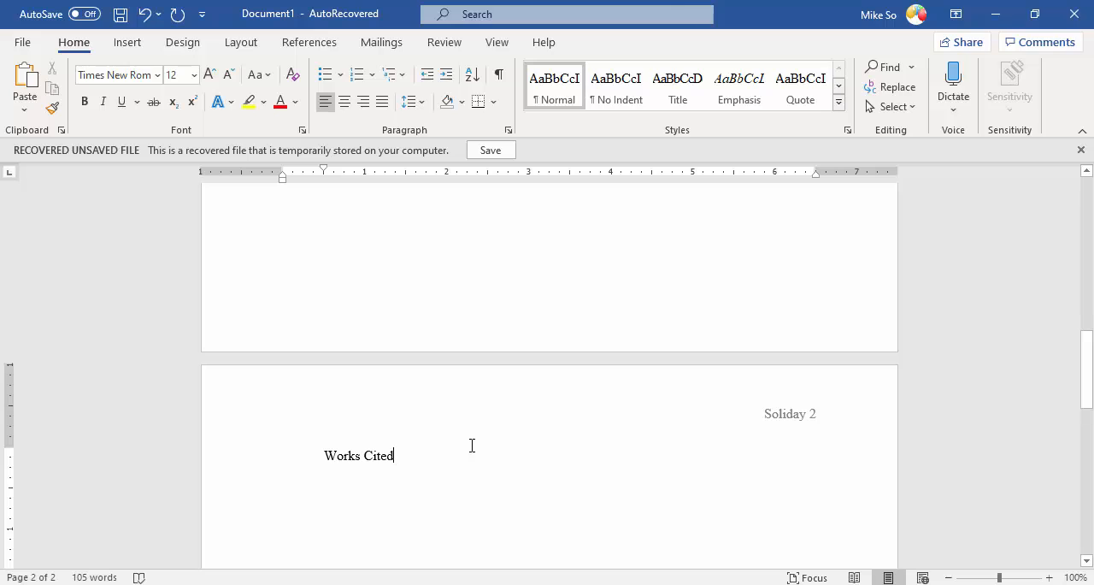
{"action": "left_click", "coordinate": [344, 101]}
{"action": "double_click", "coordinate": [328, 489]}
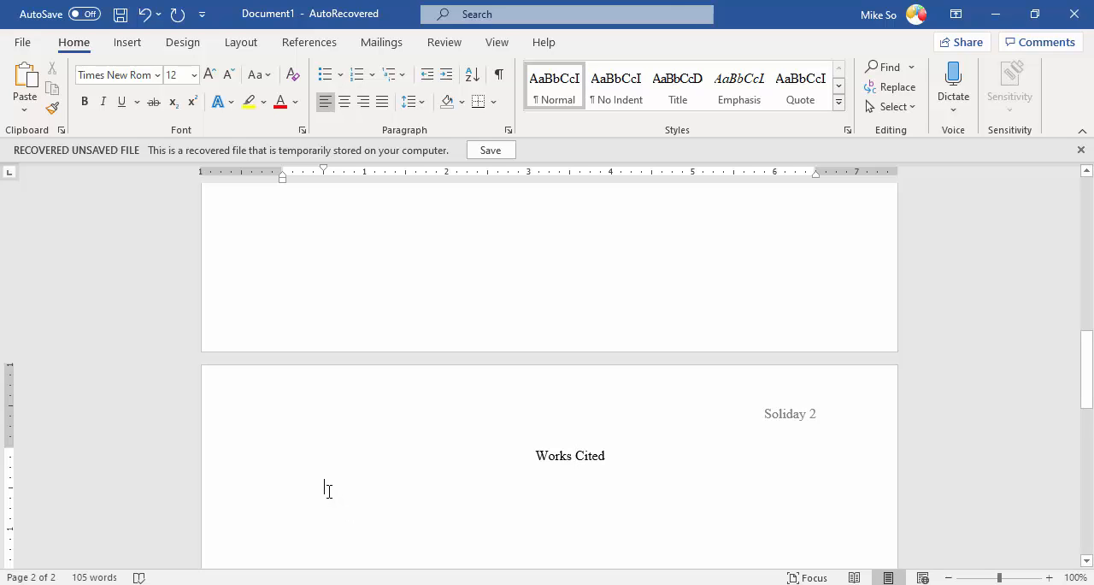
Step: Set the document's citation and bibliography style to MLA Seventh Edition
{"action": "scroll", "coordinate": [329, 489], "scroll_direction": "down", "scroll_amount": 1}
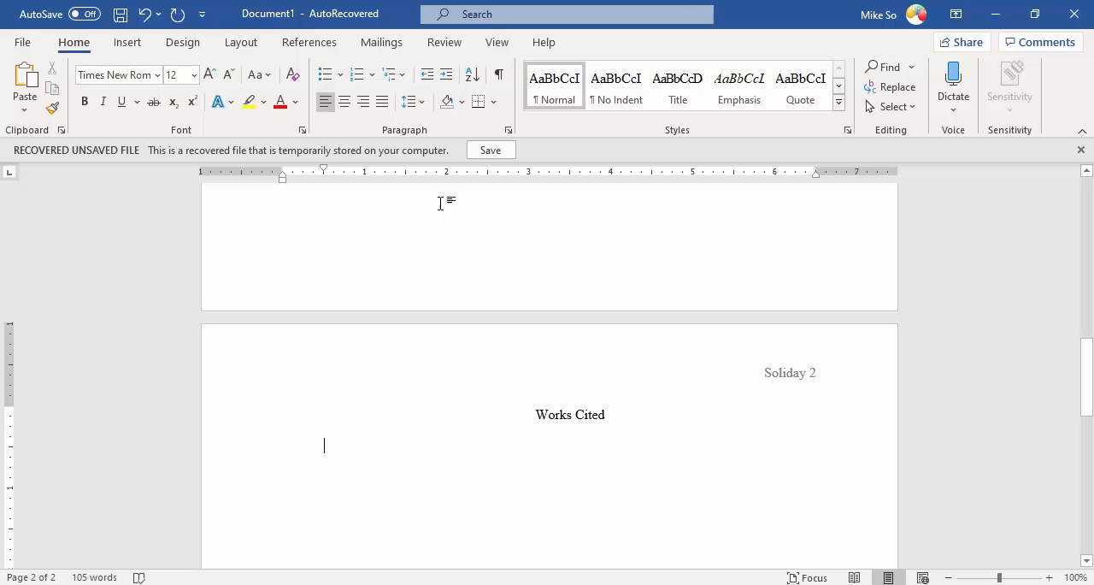
{"action": "left_click", "coordinate": [320, 50]}
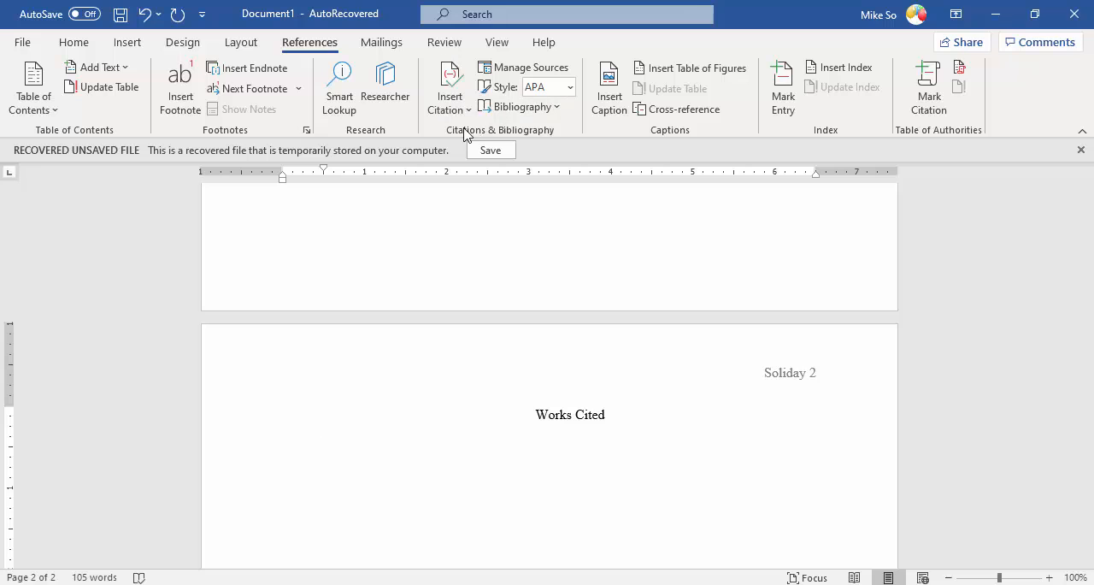
{"action": "left_click", "coordinate": [569, 86]}
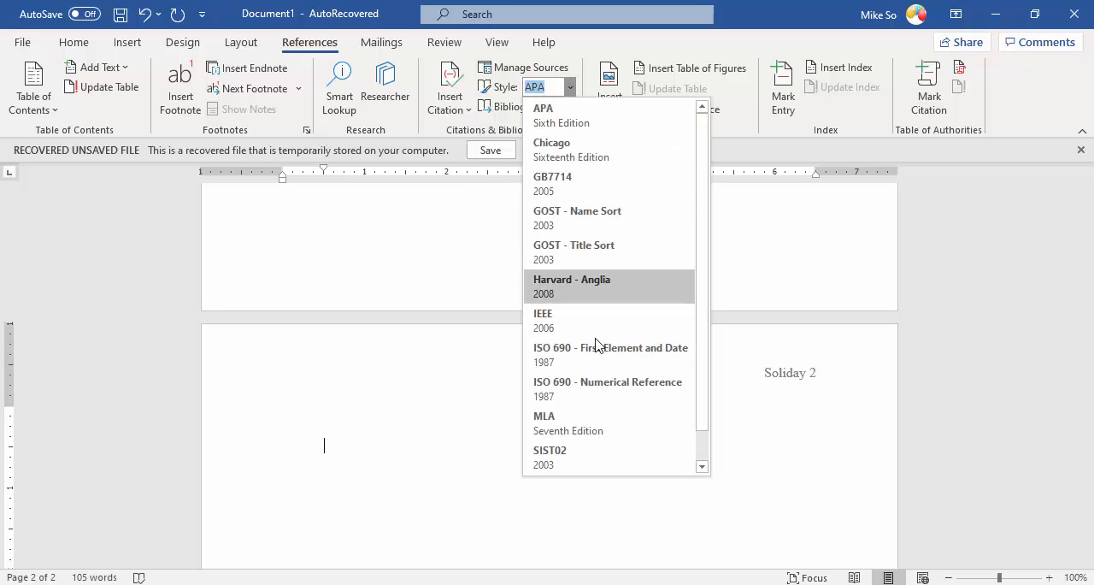
{"action": "left_click", "coordinate": [586, 427]}
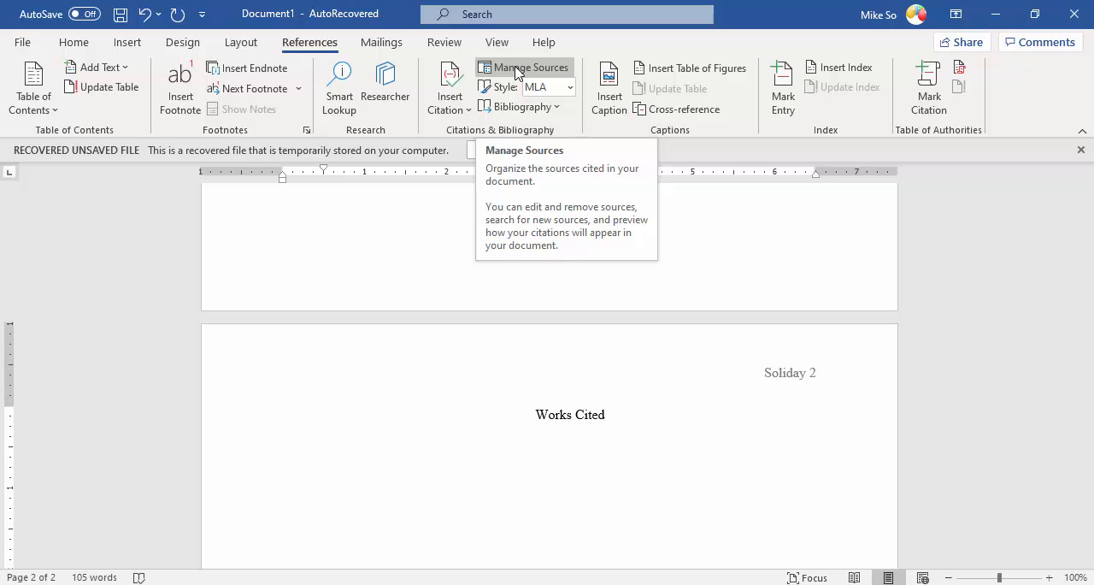
Step: Start a new source in the Source Manager with the type Web site and show all bibliography fields
{"action": "left_click", "coordinate": [516, 68]}
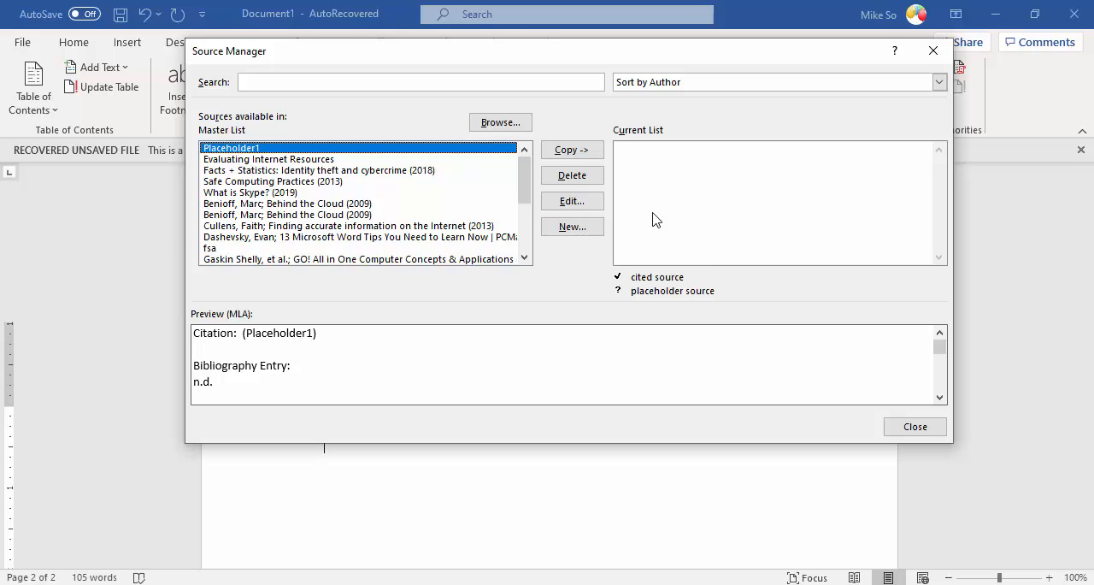
{"action": "left_click", "coordinate": [572, 227]}
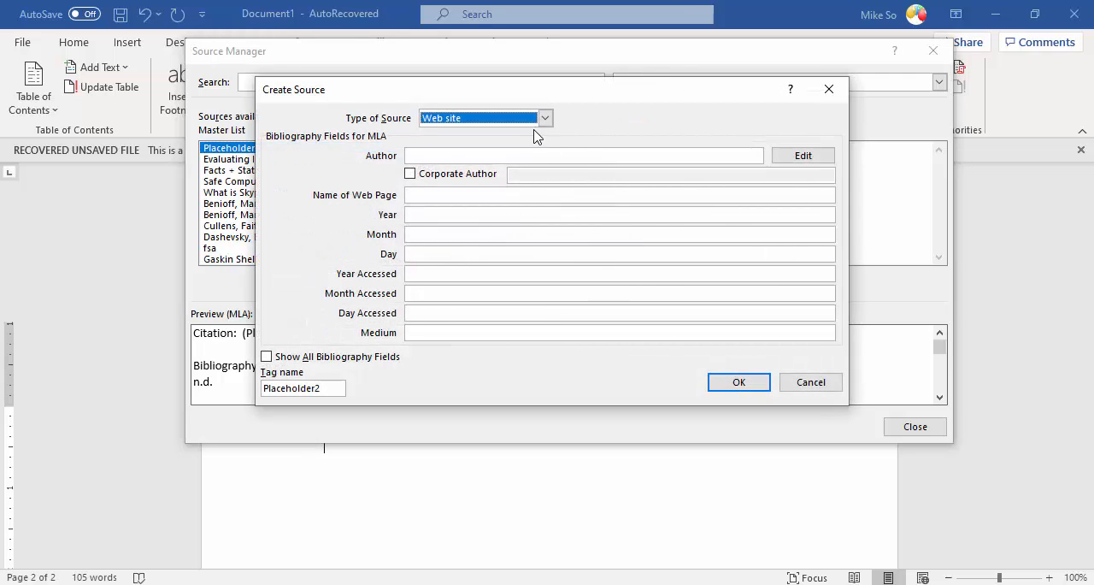
{"action": "left_click", "coordinate": [499, 124]}
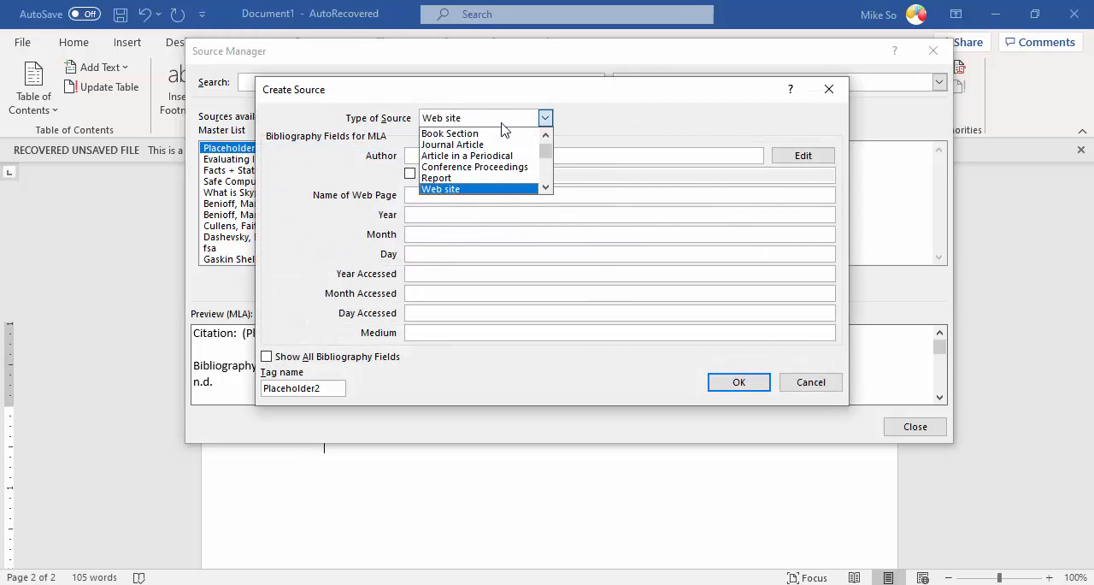
{"action": "left_click_drag", "start_coordinate": [547, 154], "coordinate": [547, 145]}
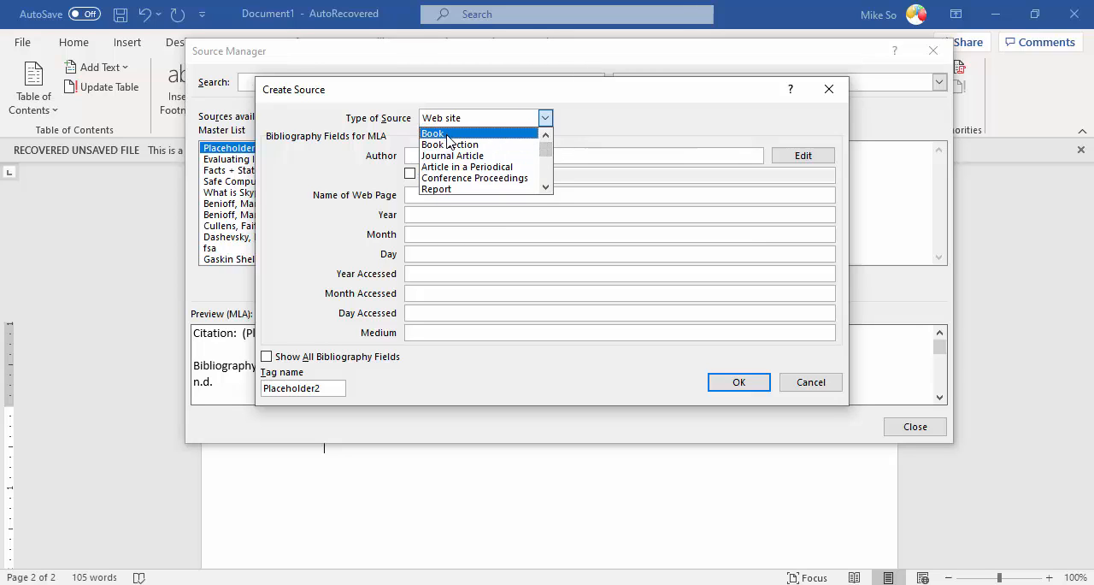
{"action": "scroll", "coordinate": [554, 154], "scroll_direction": "down", "scroll_amount": 1}
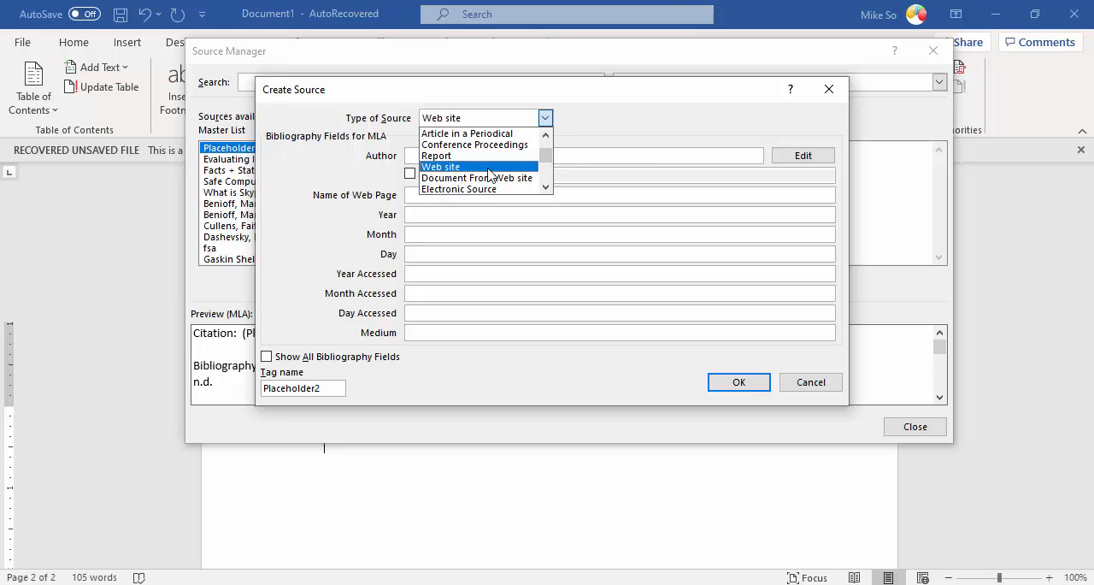
{"action": "left_click", "coordinate": [546, 175]}
{"action": "left_click_drag", "start_coordinate": [549, 166], "coordinate": [550, 171]}
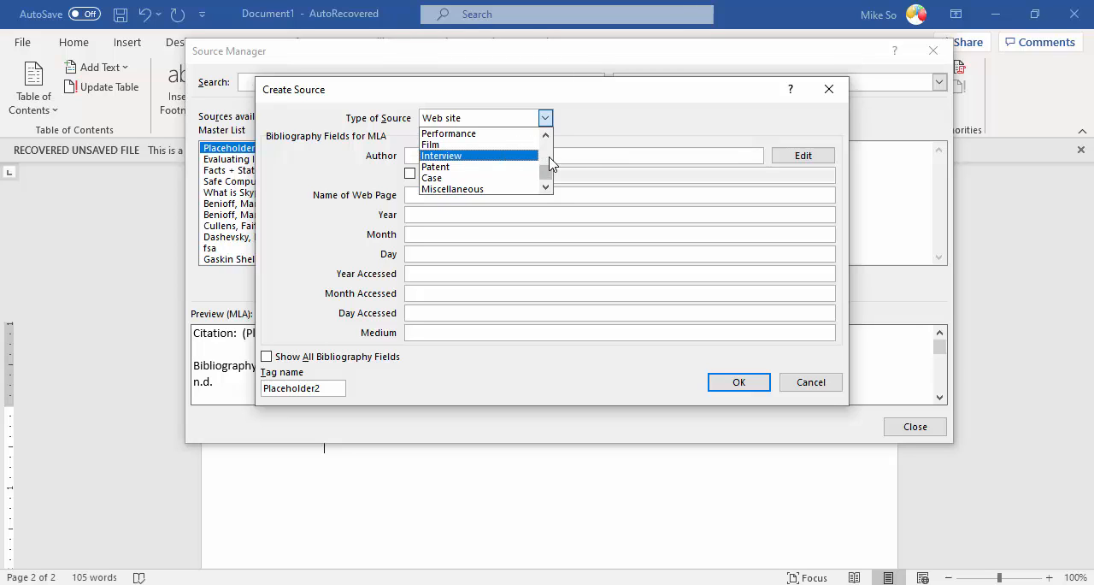
{"action": "left_click", "coordinate": [551, 163]}
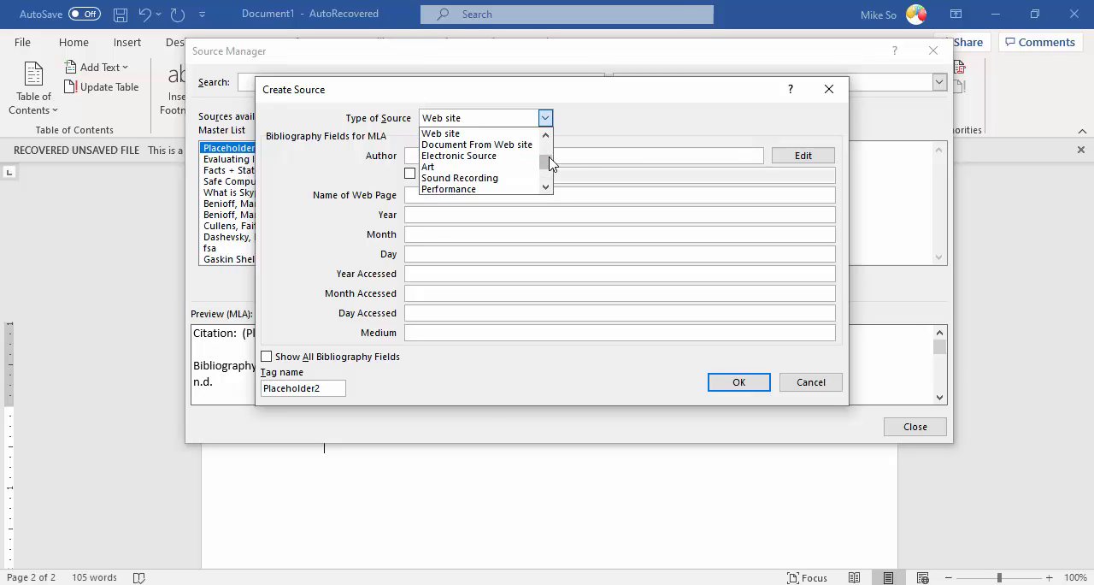
{"action": "left_click", "coordinate": [453, 134]}
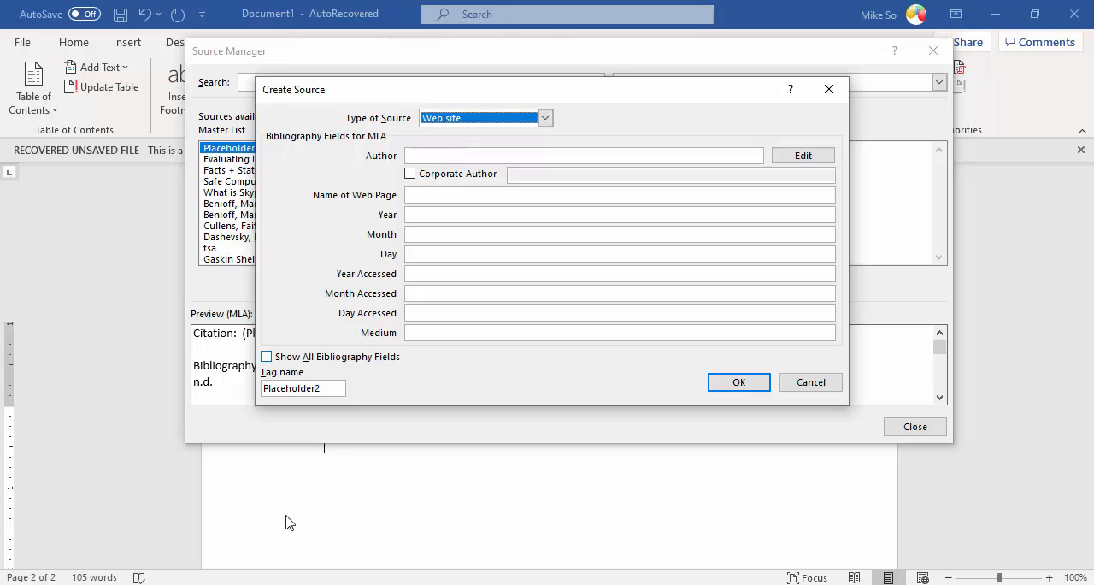
{"action": "left_click", "coordinate": [267, 357]}
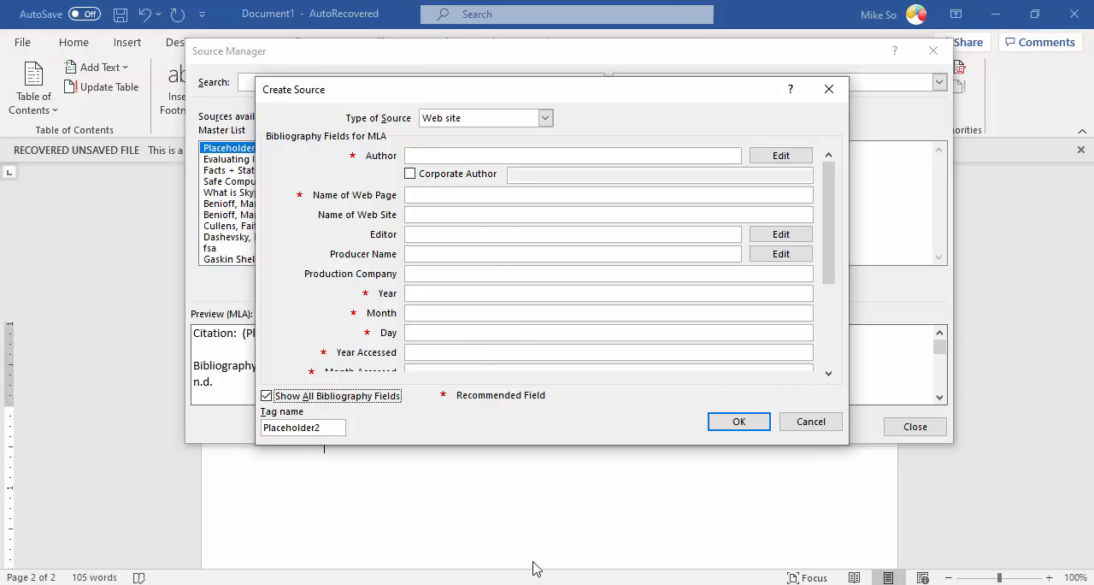
Step: Switch to the browser and examine the TurboFuture hardware article for its title, author and publication date
{"action": "mouse_move", "coordinate": [565, 583]}
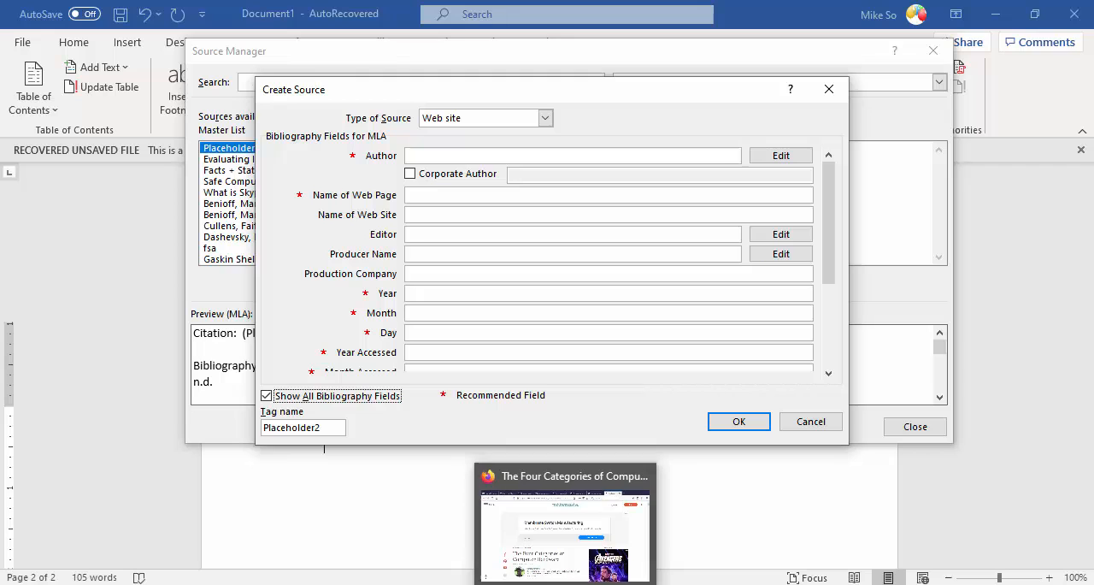
{"action": "left_click", "coordinate": [584, 564]}
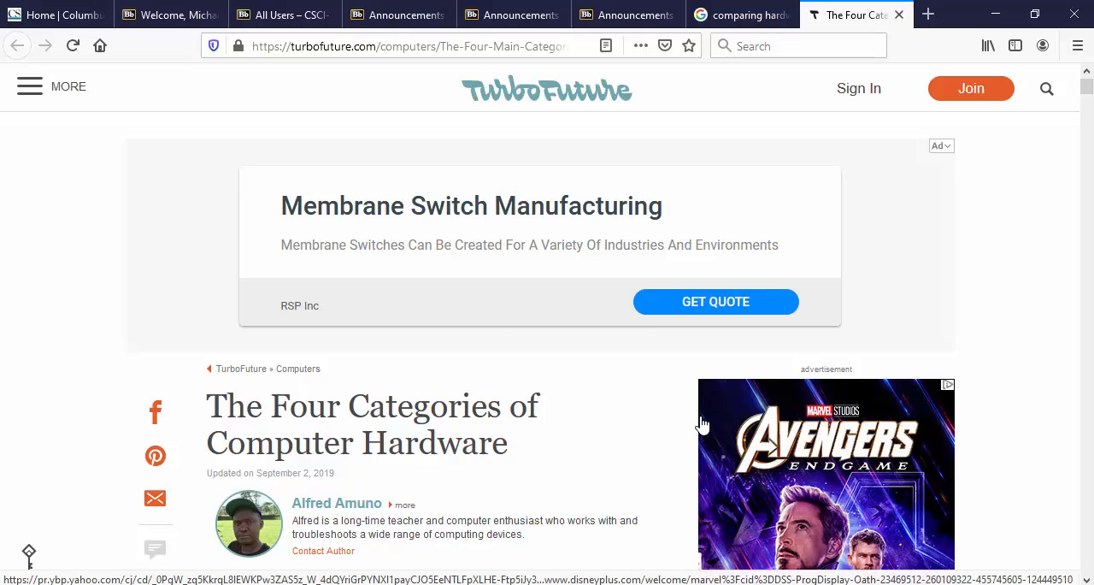
{"action": "scroll", "coordinate": [696, 427], "scroll_direction": "down", "scroll_amount": 2}
{"action": "scroll", "coordinate": [695, 433], "scroll_direction": "down", "scroll_amount": 1}
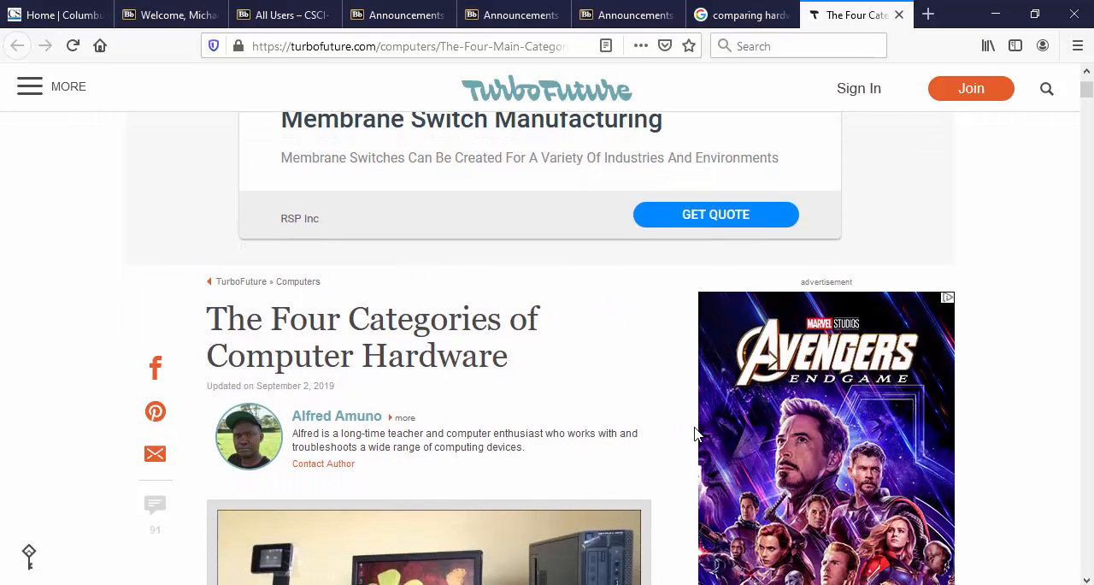
{"action": "scroll", "coordinate": [689, 431], "scroll_direction": "down", "scroll_amount": 5}
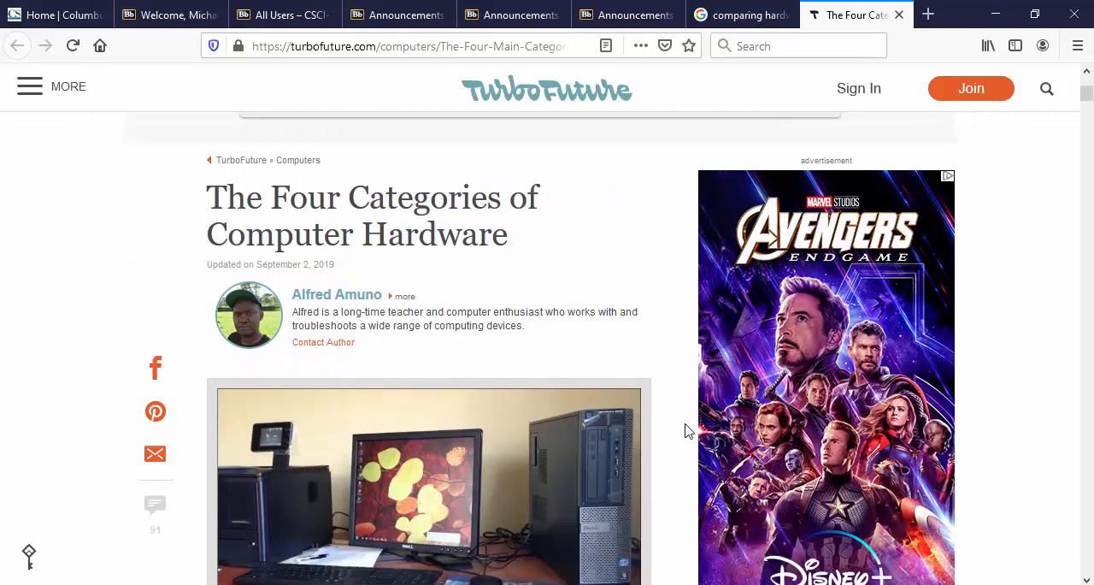
{"action": "scroll", "coordinate": [667, 414], "scroll_direction": "down", "scroll_amount": 7}
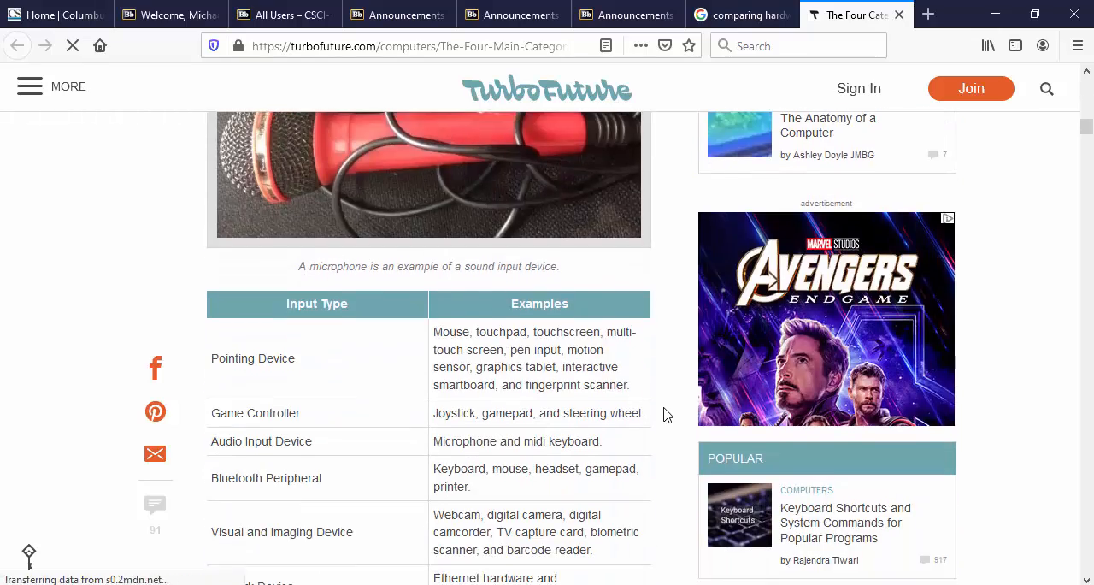
{"action": "scroll", "coordinate": [667, 415], "scroll_direction": "down", "scroll_amount": 10}
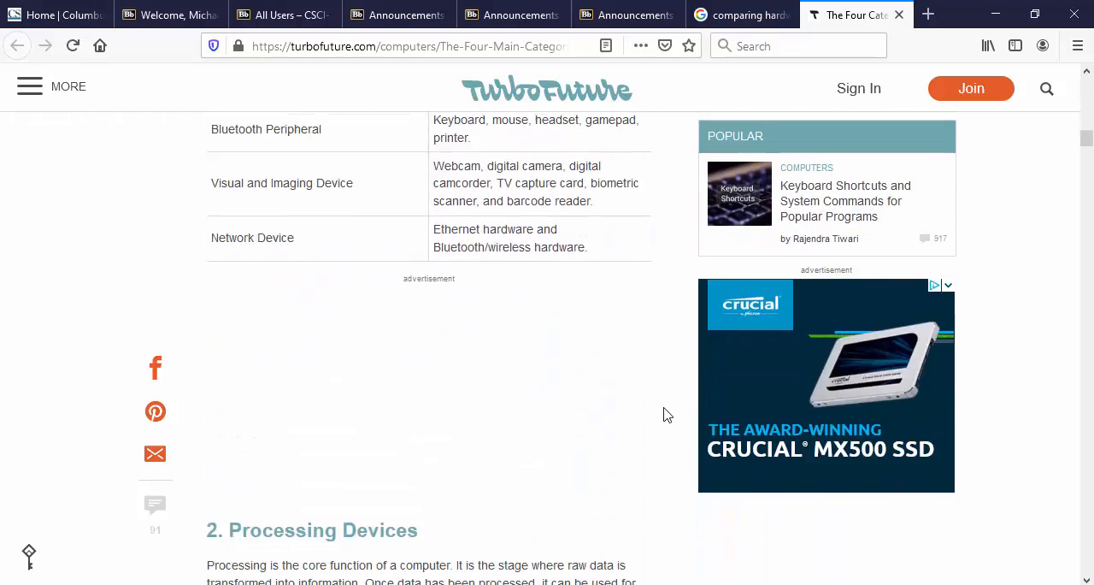
{"action": "scroll", "coordinate": [667, 415], "scroll_direction": "down", "scroll_amount": 20}
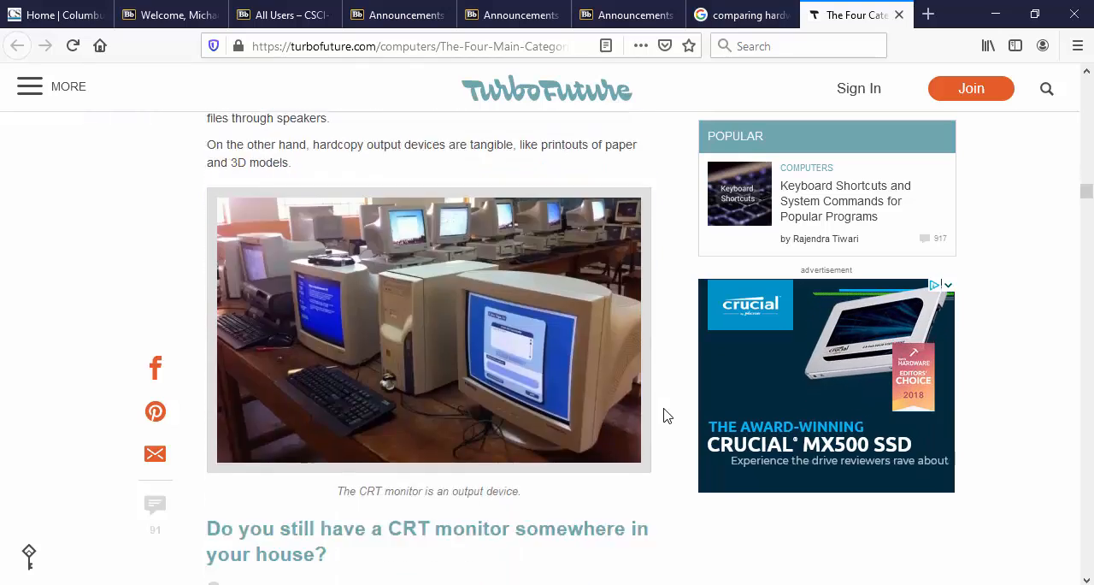
{"action": "scroll", "coordinate": [658, 420], "scroll_direction": "down", "scroll_amount": 10}
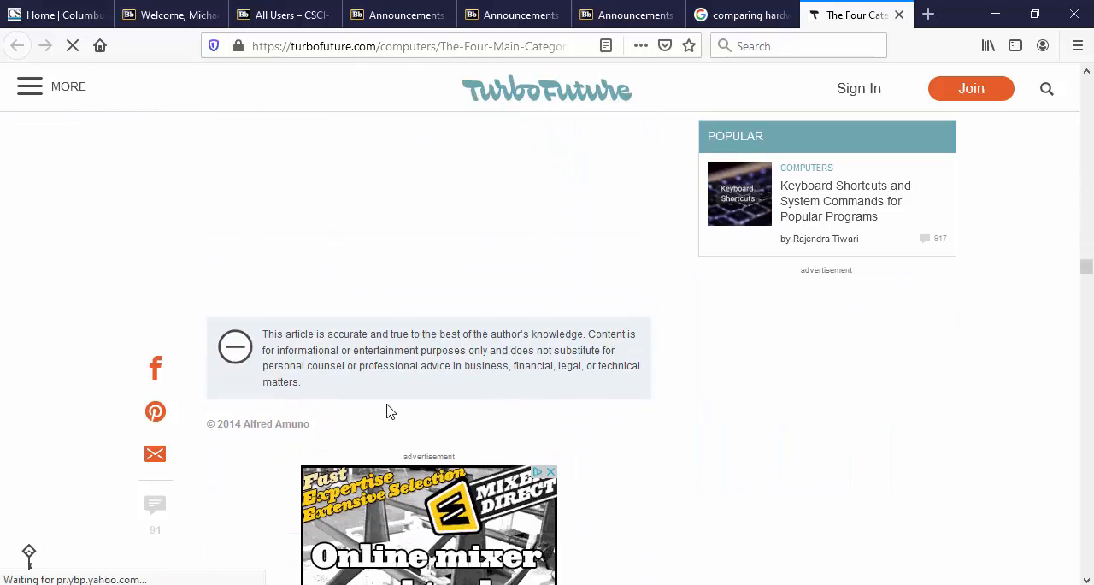
{"action": "scroll", "coordinate": [325, 438], "scroll_direction": "up", "scroll_amount": 5}
{"action": "scroll", "coordinate": [324, 436], "scroll_direction": "up", "scroll_amount": 15}
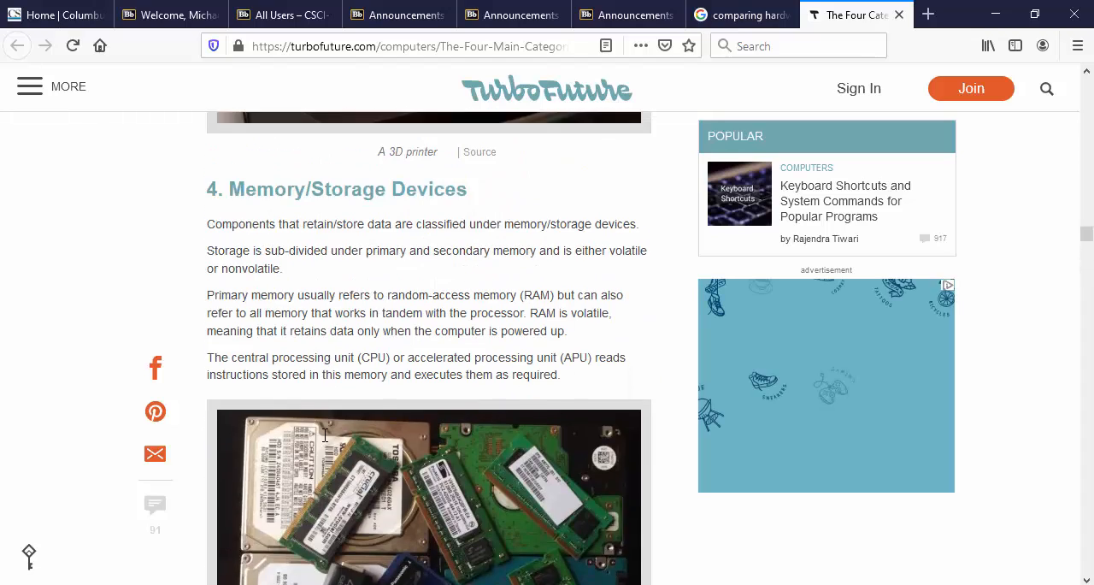
{"action": "scroll", "coordinate": [325, 441], "scroll_direction": "up", "scroll_amount": 5}
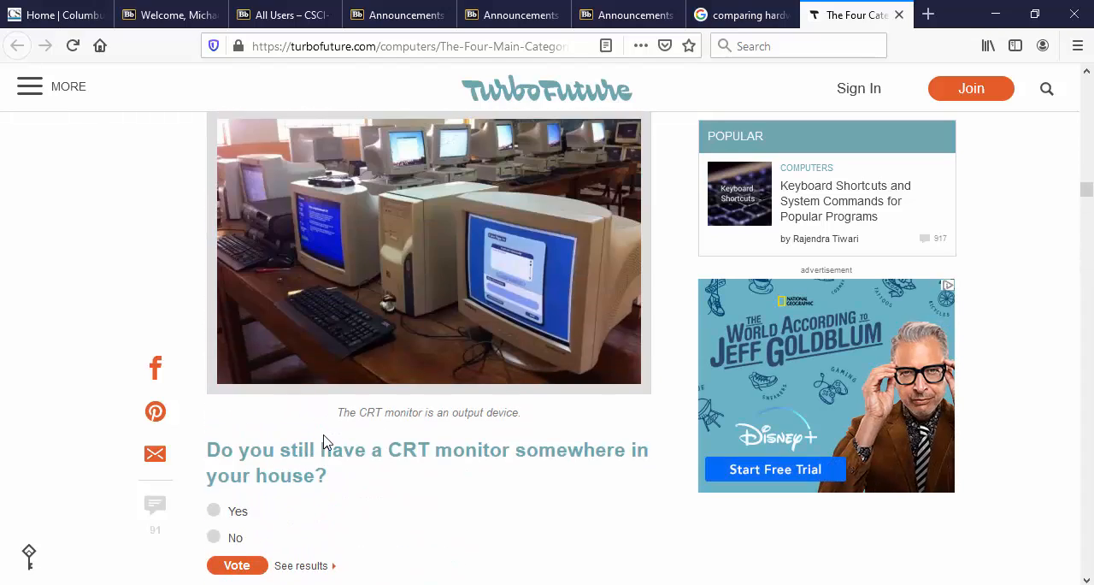
{"action": "scroll", "coordinate": [325, 438], "scroll_direction": "up", "scroll_amount": 5}
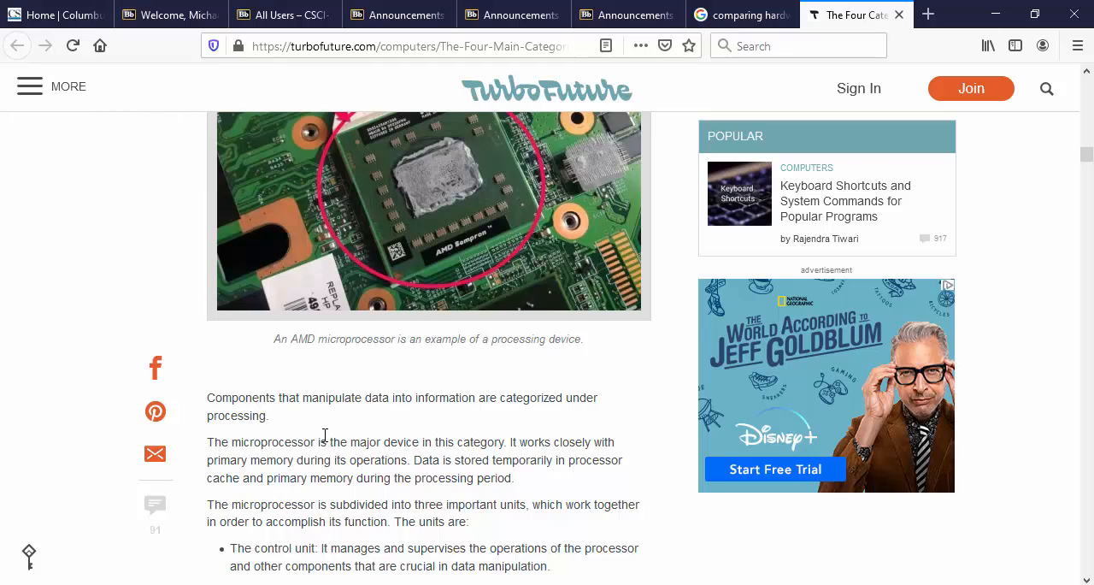
{"action": "scroll", "coordinate": [325, 436], "scroll_direction": "up", "scroll_amount": 5}
{"action": "scroll", "coordinate": [325, 436], "scroll_direction": "up", "scroll_amount": 4}
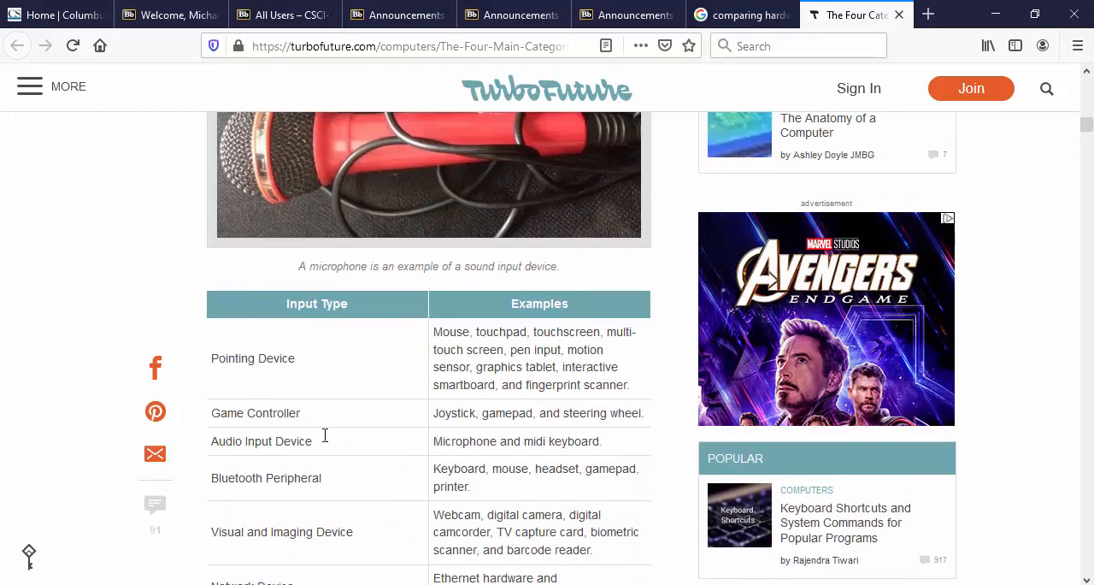
{"action": "scroll", "coordinate": [325, 438], "scroll_direction": "up", "scroll_amount": 5}
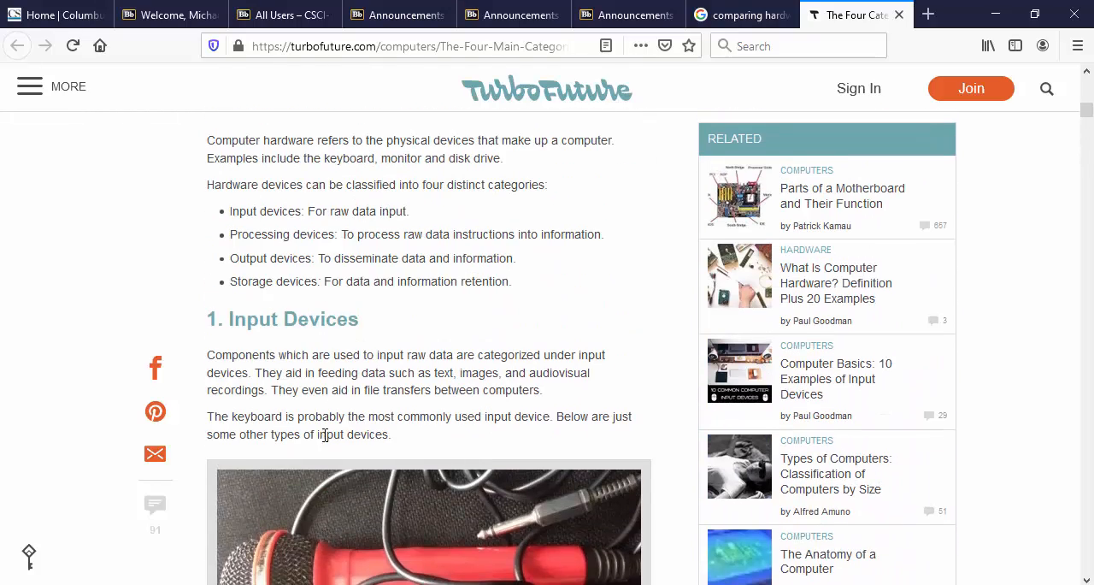
{"action": "scroll", "coordinate": [325, 437], "scroll_direction": "up", "scroll_amount": 6}
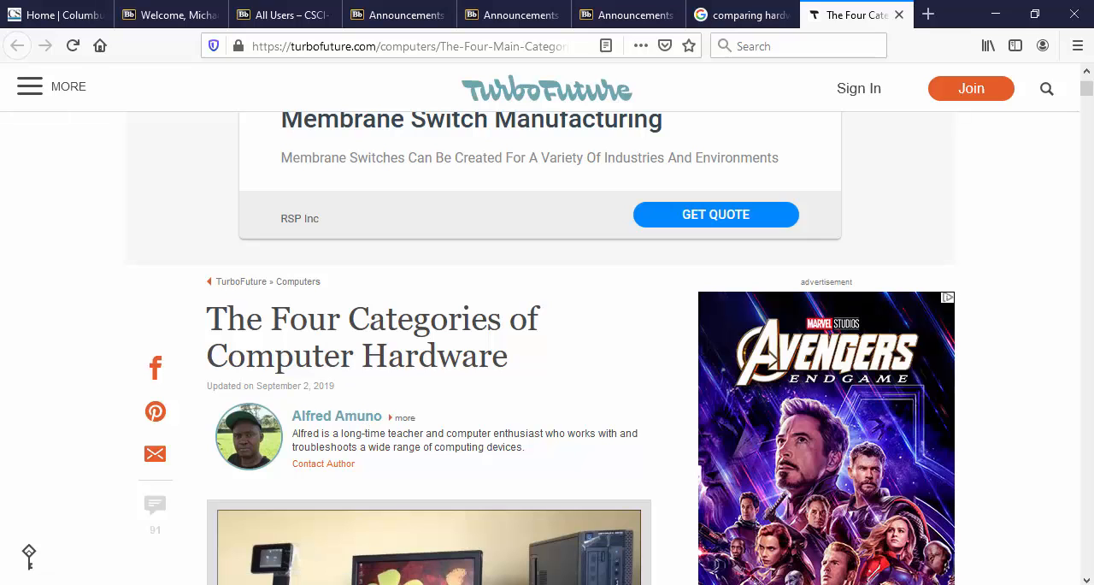
Step: Return to the new source in Word and enter the article author's full name as the Author
{"action": "mouse_move", "coordinate": [775, 584]}
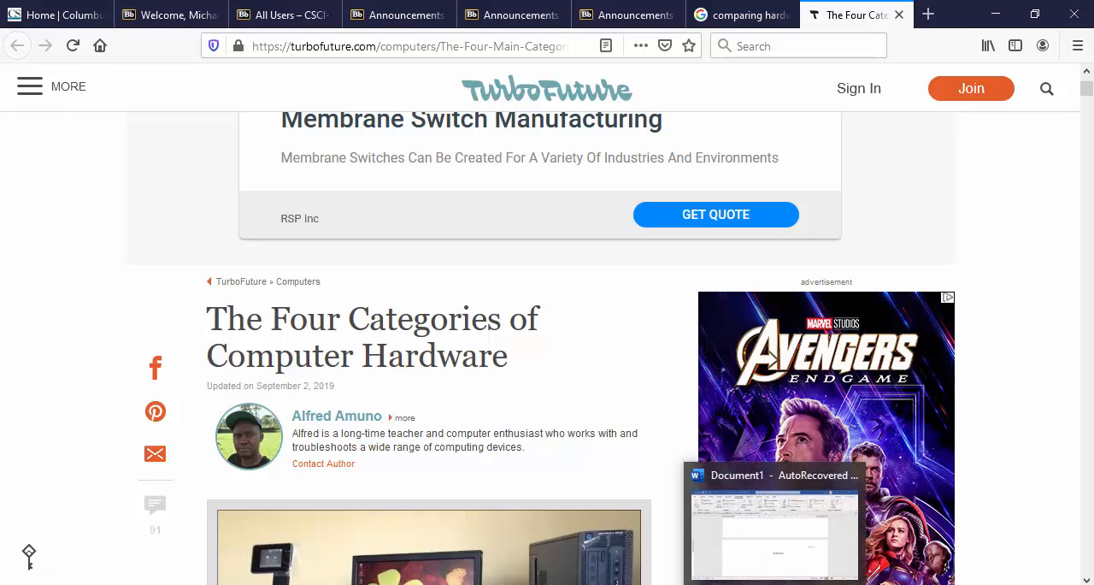
{"action": "left_click", "coordinate": [779, 565]}
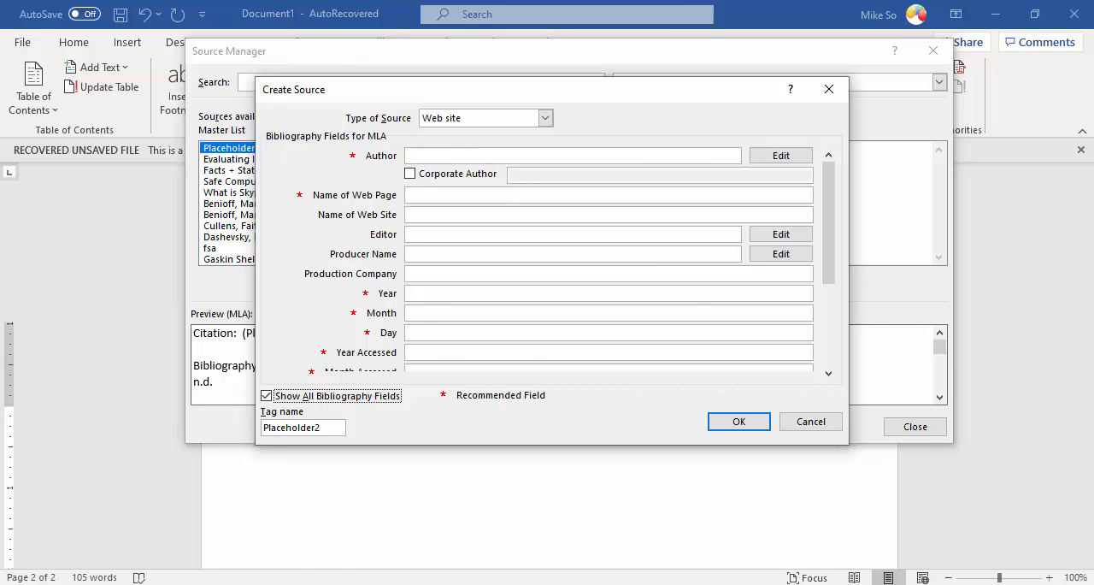
{"action": "key", "text": "alt+Tab"}
{"action": "left_click", "coordinate": [463, 153]}
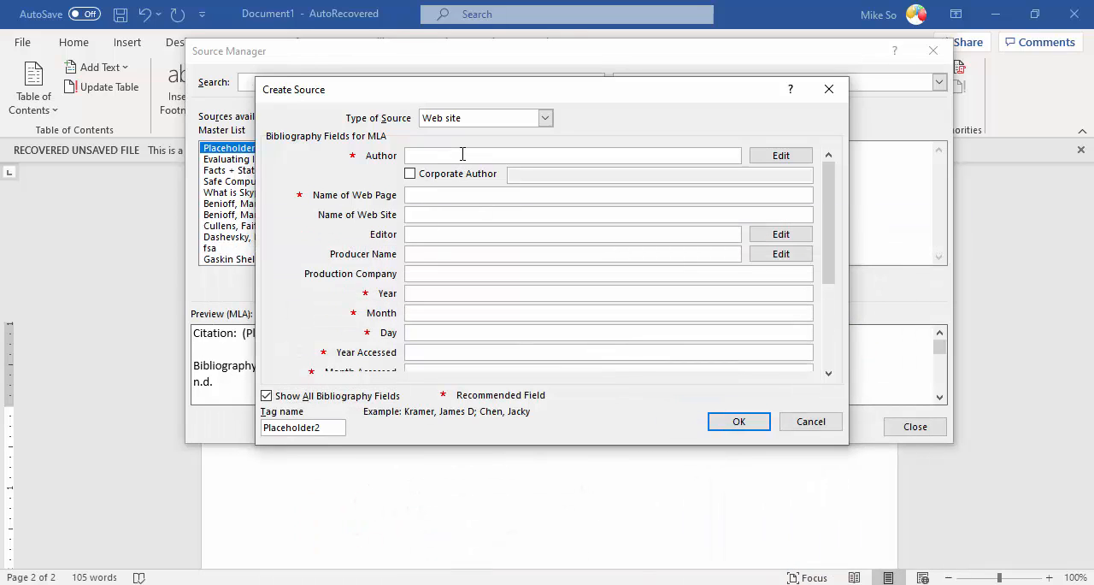
{"action": "type", "text": "Alfred Amuno"}
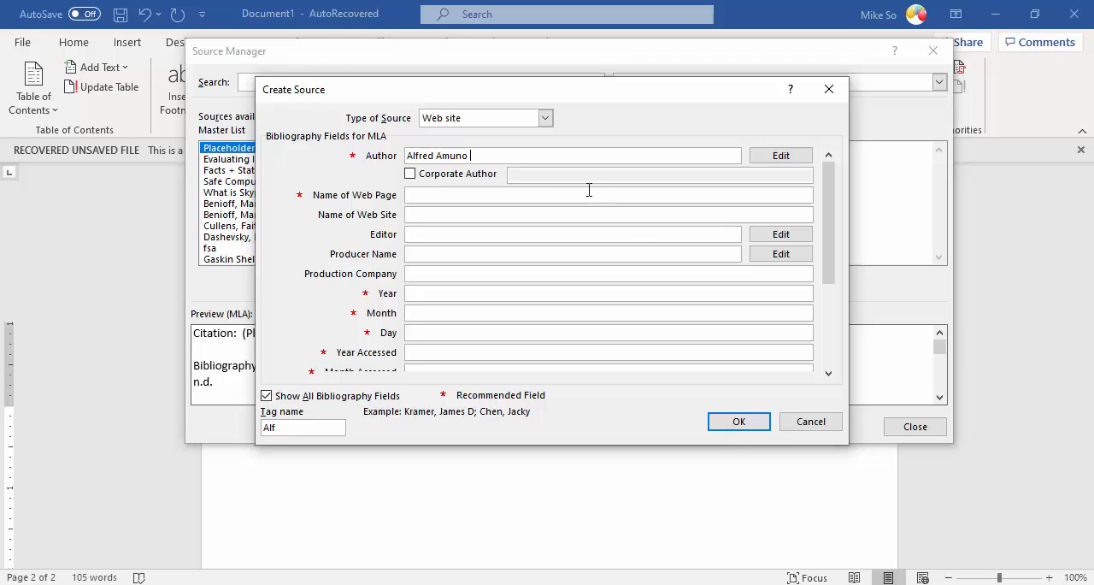
Step: Rearrange the author's name so the surname comes before the first name
{"action": "left_click_drag", "start_coordinate": [488, 157], "coordinate": [404, 157]}
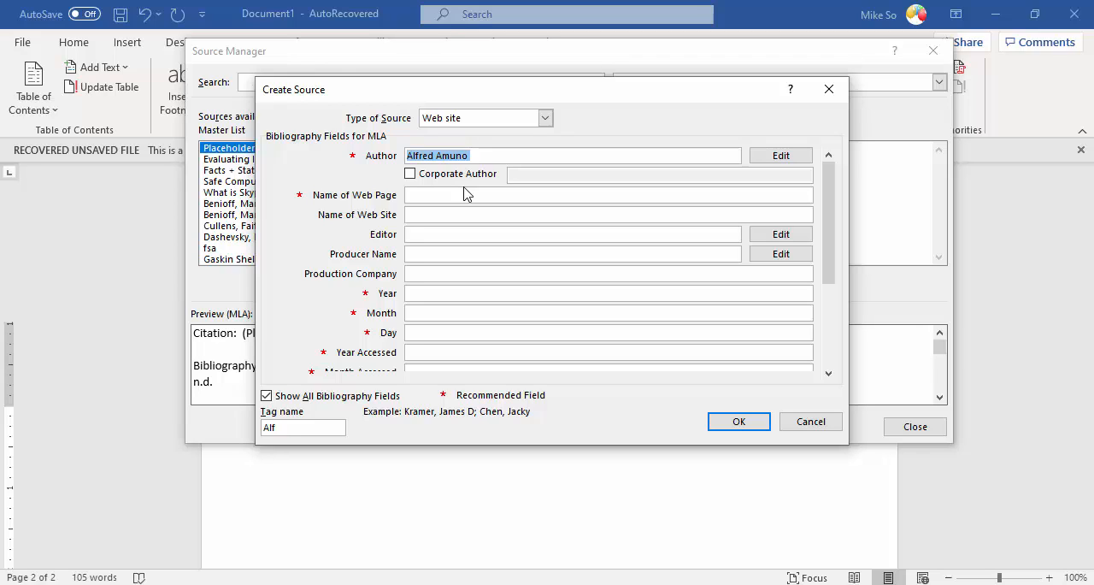
{"action": "left_click_drag", "start_coordinate": [474, 156], "coordinate": [438, 159]}
{"action": "key", "text": "ctrl+c"}
{"action": "key", "text": "BackSpace"}
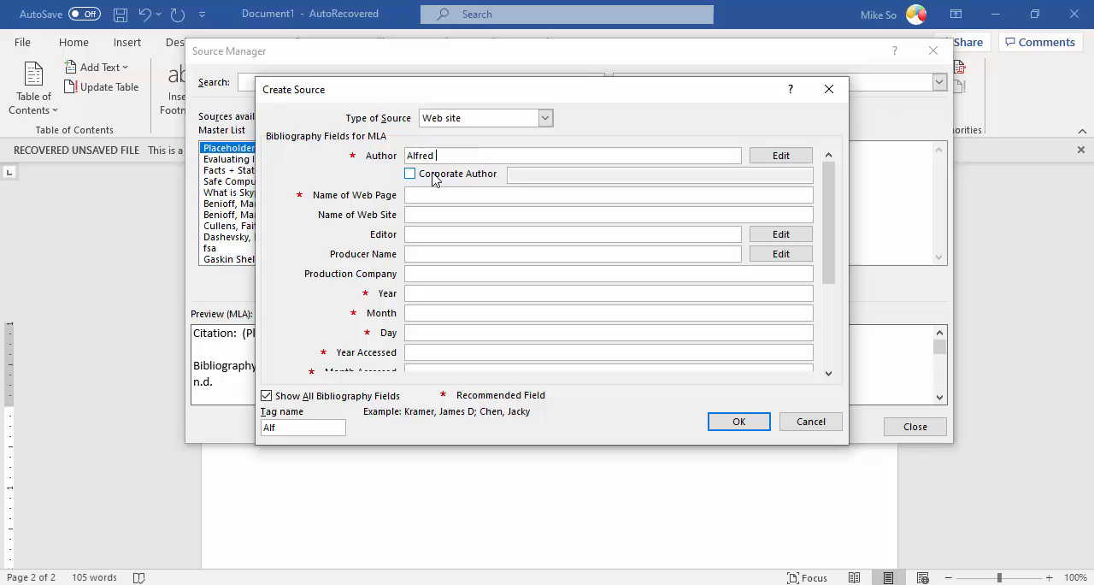
{"action": "left_click", "coordinate": [409, 156]}
{"action": "key", "text": "ctrl+v"}
Step: Copy the article title "The Four Categories of Computer Hardware" from the browser into the source's Name of Web Page
{"action": "left_click", "coordinate": [413, 195]}
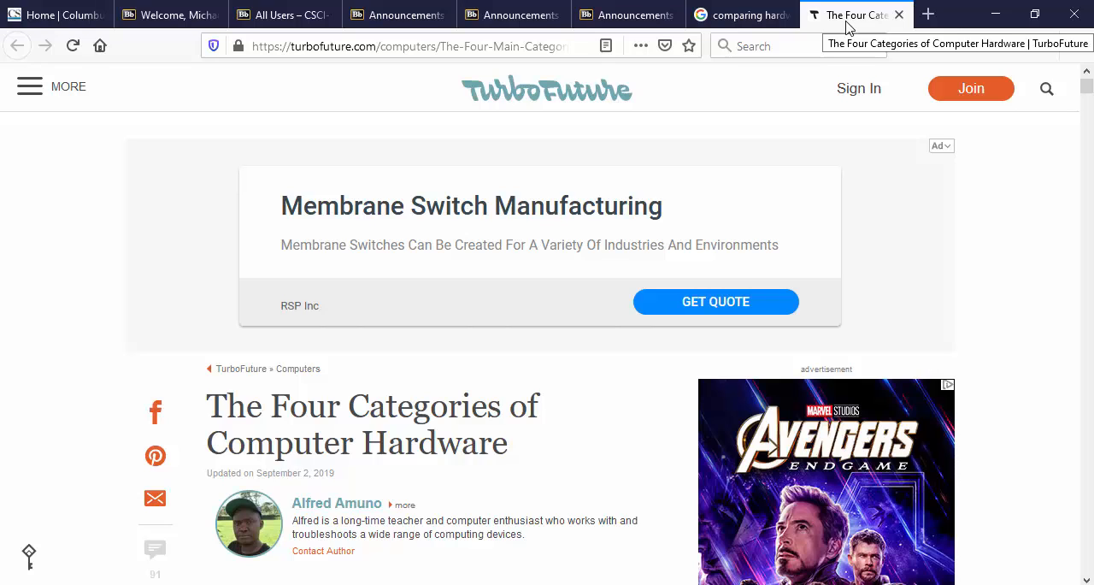
{"action": "left_click_drag", "start_coordinate": [511, 448], "coordinate": [210, 405]}
{"action": "key", "text": "ctrl+c"}
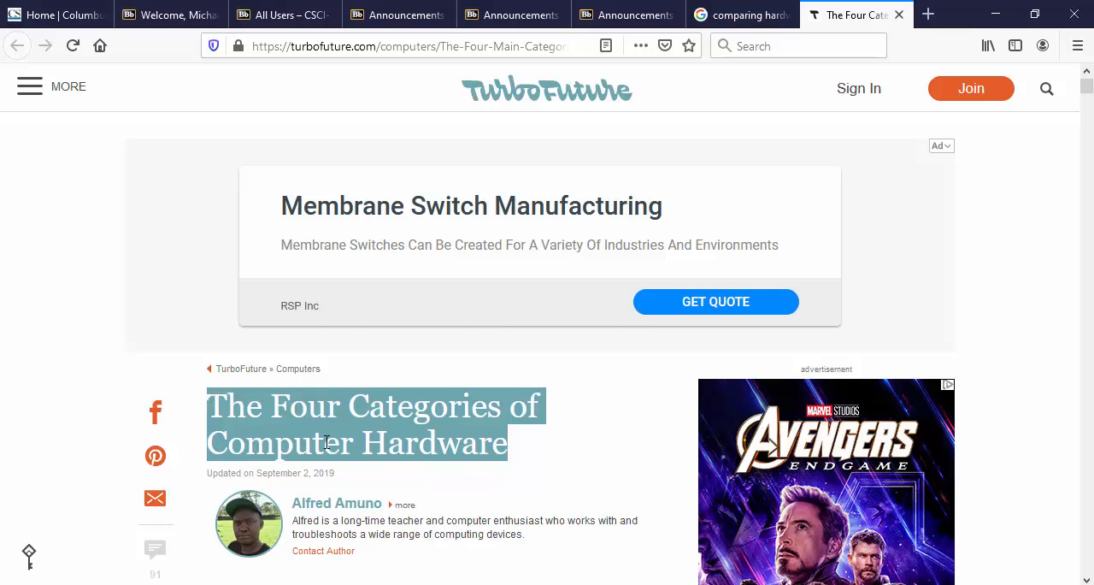
{"action": "key", "text": "alt+Tab"}
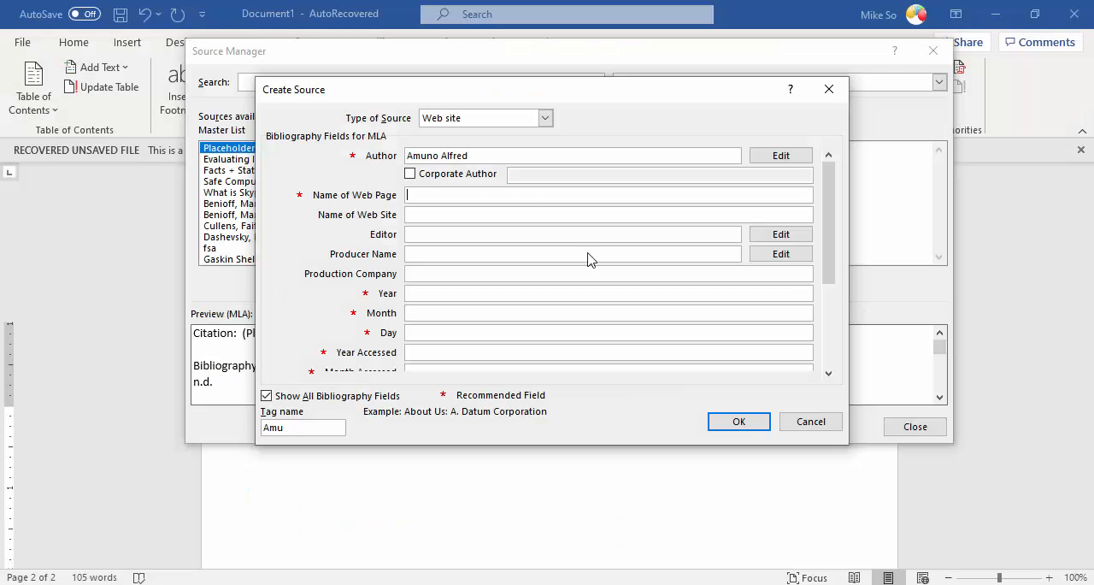
{"action": "left_click", "coordinate": [492, 195]}
{"action": "key", "text": "ctrl+v"}
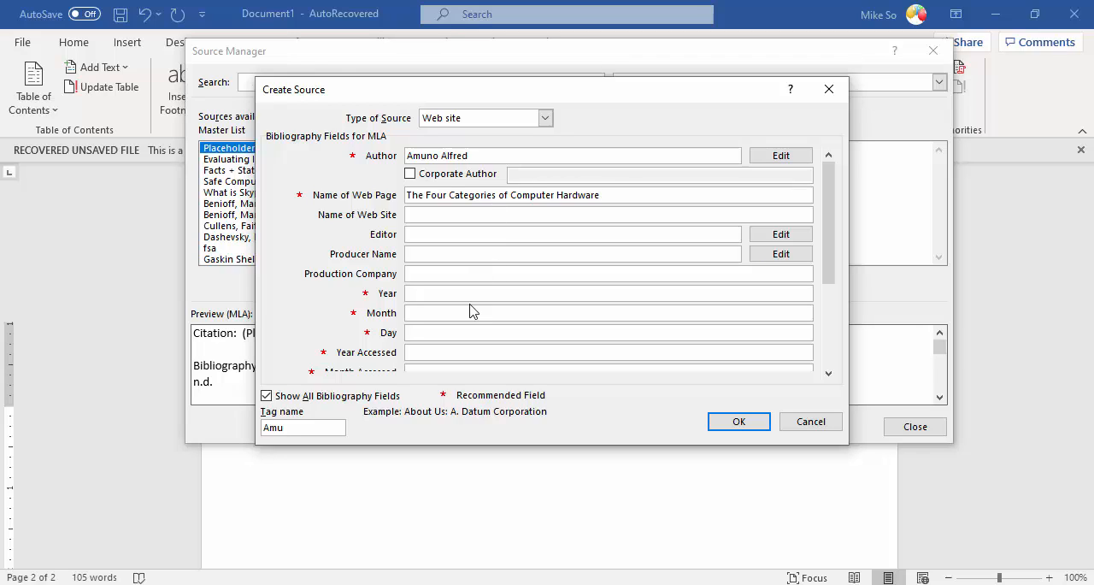
Step: Set the source's publication date to year 2019, month September, day 2
{"action": "left_click", "coordinate": [444, 293]}
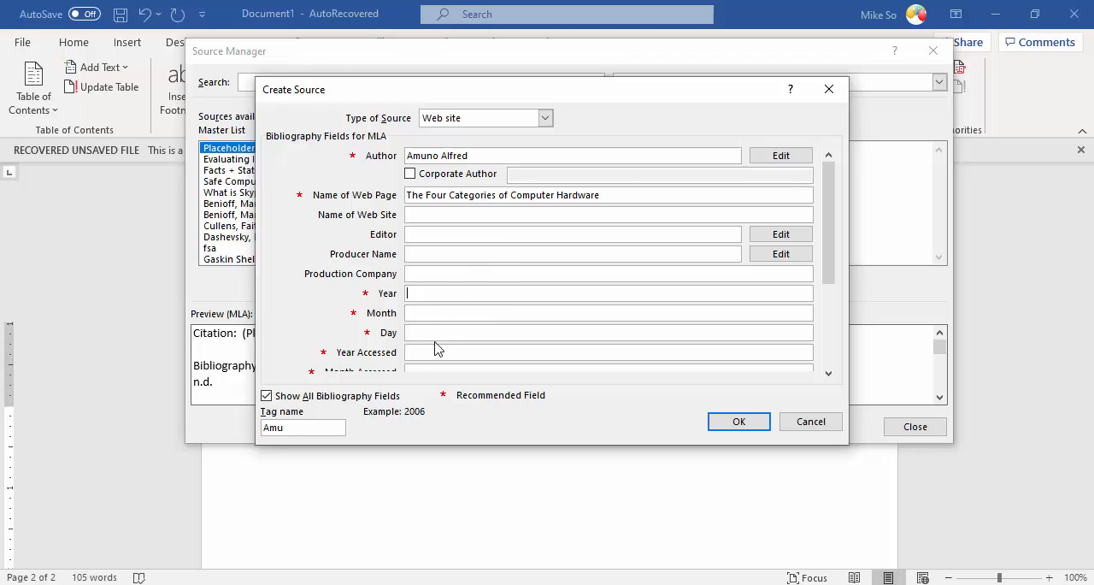
{"action": "left_click", "coordinate": [479, 333]}
{"action": "left_click_drag", "start_coordinate": [825, 272], "coordinate": [826, 291]}
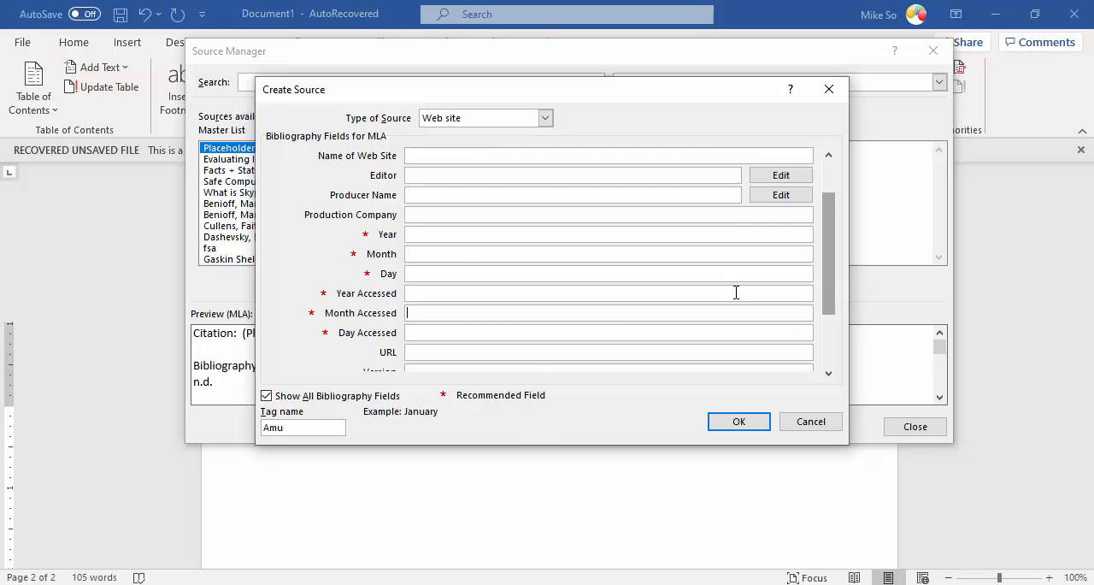
{"action": "key", "text": "alt+Tab"}
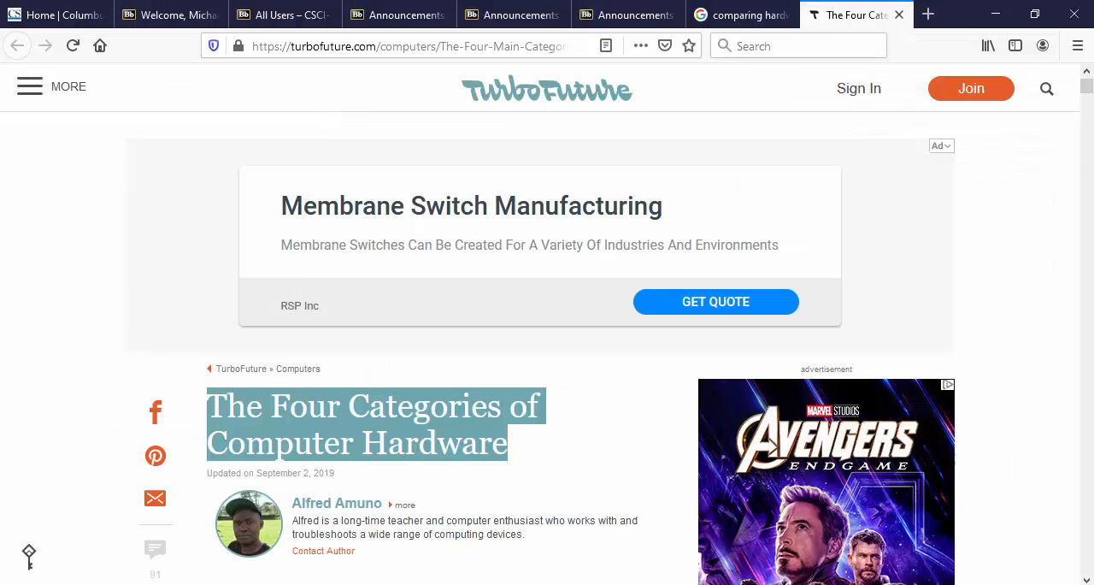
{"action": "key", "text": "alt+Tab"}
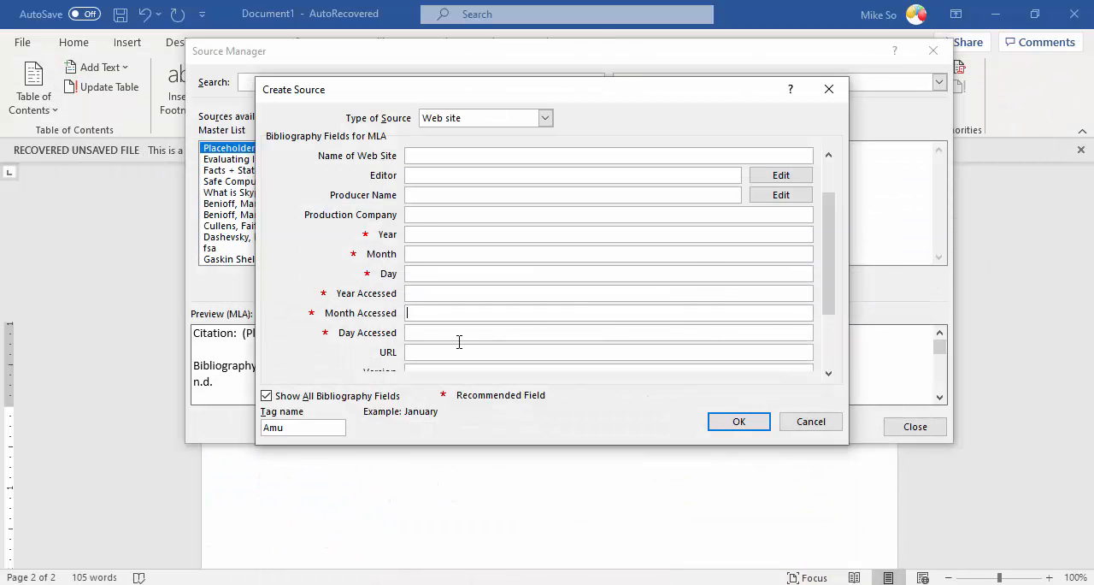
{"action": "left_click", "coordinate": [423, 236]}
{"action": "type", "text": "2019"}
{"action": "left_click", "coordinate": [441, 254]}
{"action": "type", "text": "September"}
{"action": "left_click", "coordinate": [439, 274]}
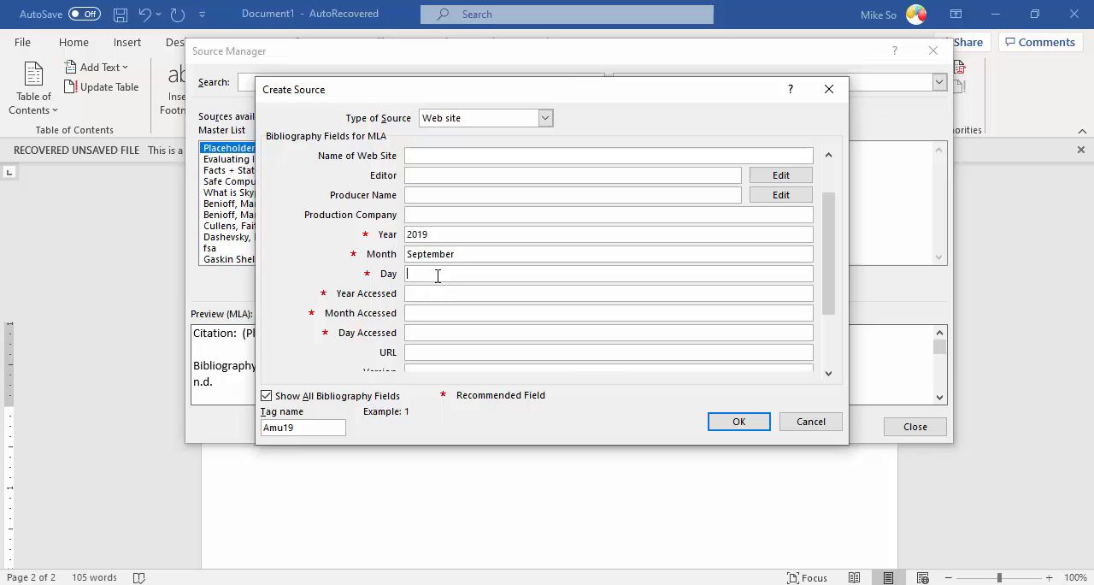
{"action": "type", "text": "2"}
Step: Set the source's access date to year 2020, month February, day 17
{"action": "left_click", "coordinate": [438, 295]}
{"action": "type", "text": "202"}
{"action": "key", "text": "Tab"}
{"action": "type", "text": "February"}
{"action": "key", "text": "Tab"}
Step: Copy the TurboFuture article's web address from the browser into the source's URL field
{"action": "left_click", "coordinate": [426, 354]}
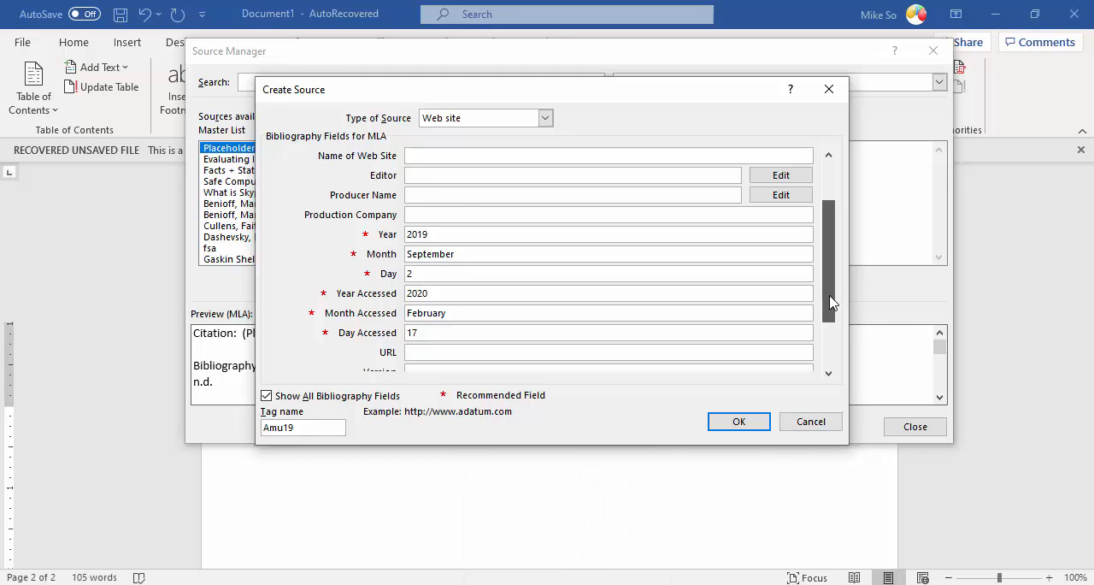
{"action": "left_click_drag", "start_coordinate": [829, 295], "coordinate": [828, 308]}
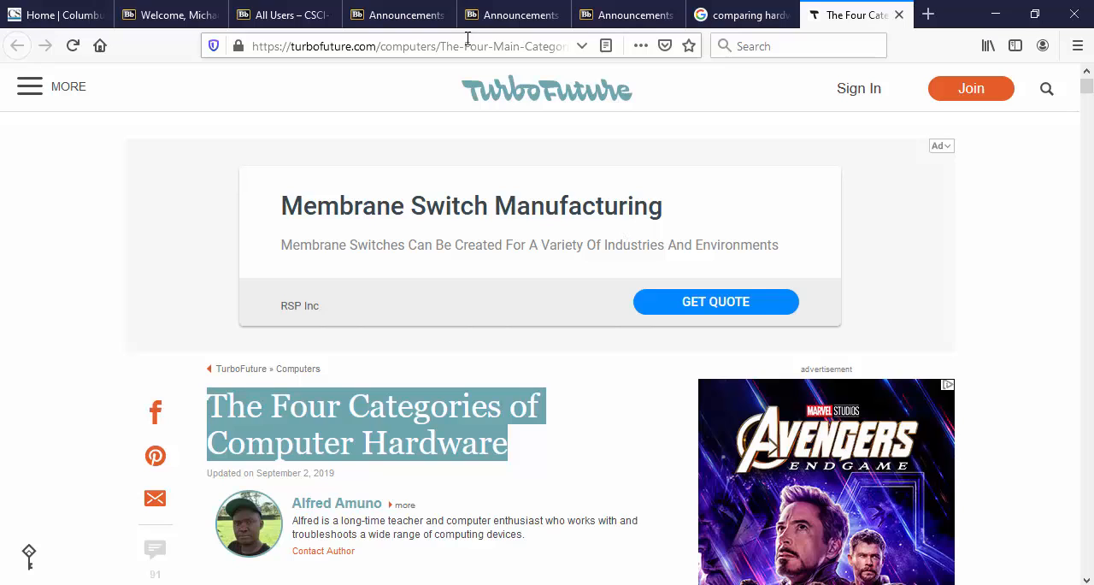
{"action": "left_click", "coordinate": [467, 37]}
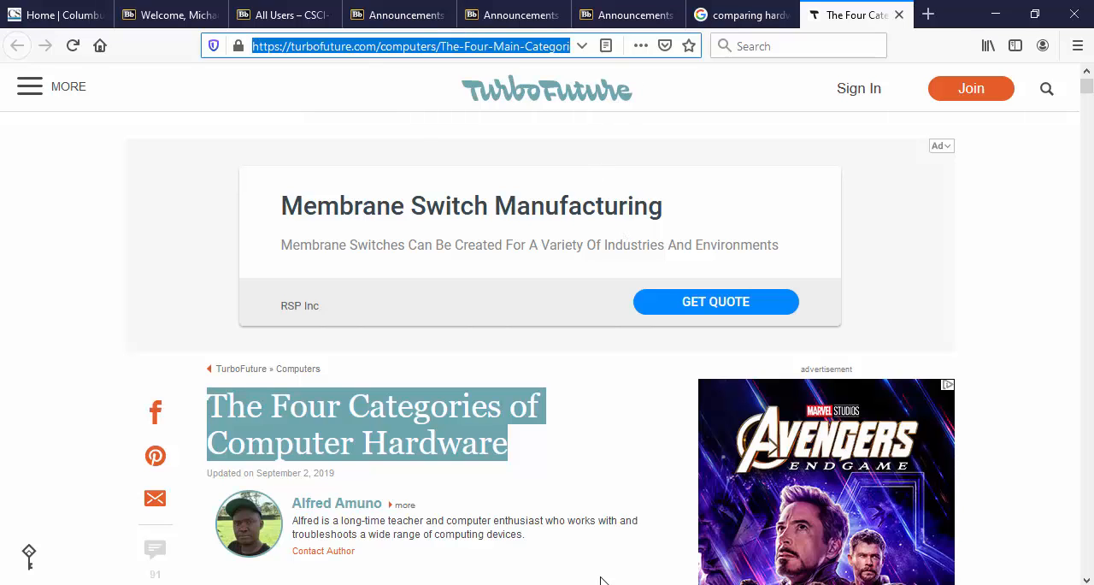
{"action": "mouse_move", "coordinate": [566, 584]}
{"action": "left_click", "coordinate": [488, 525]}
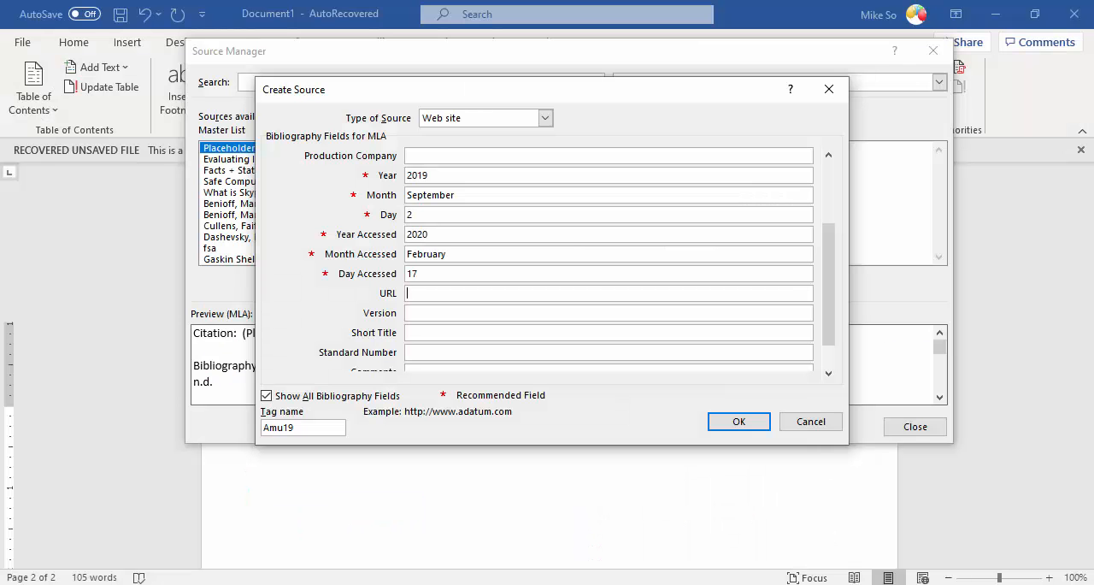
{"action": "type", "text": "https://turbofuture.com/computers/The-Four-Main-Categories-Of-Computer-Hardware-Parts"}
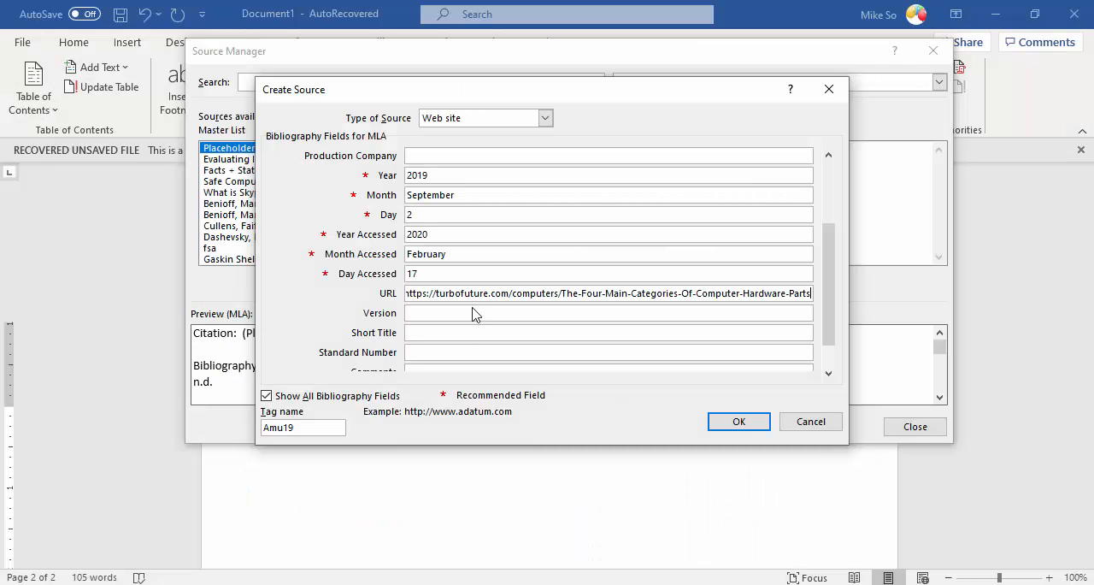
{"action": "scroll", "coordinate": [834, 341], "scroll_direction": "down", "scroll_amount": 2}
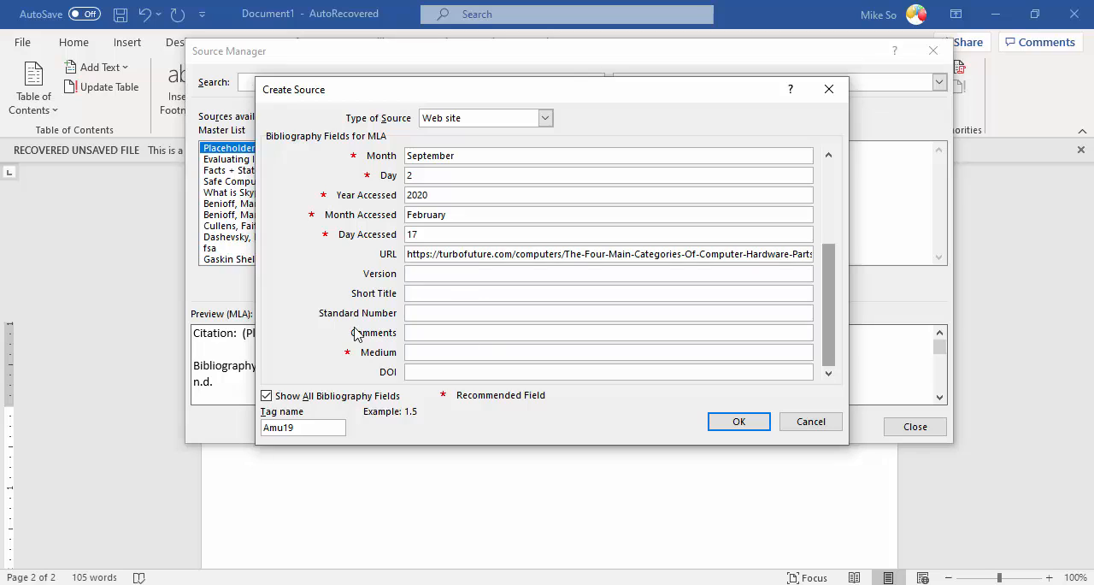
Step: Set the web site source's medium to Online and save the new source
{"action": "left_click", "coordinate": [430, 352]}
{"action": "type", "text": "Online"}
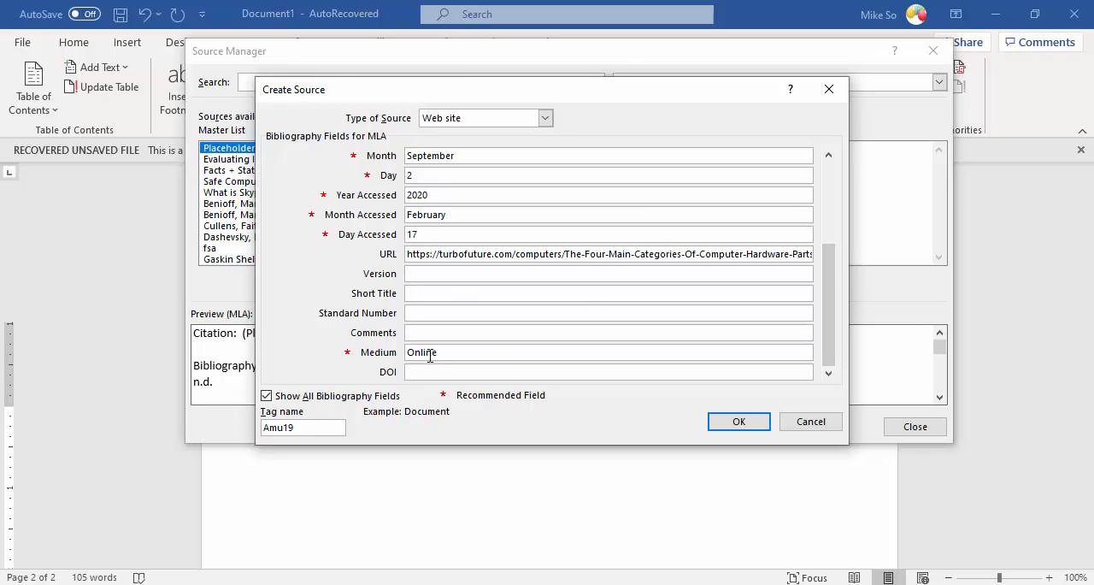
{"action": "left_click", "coordinate": [739, 421]}
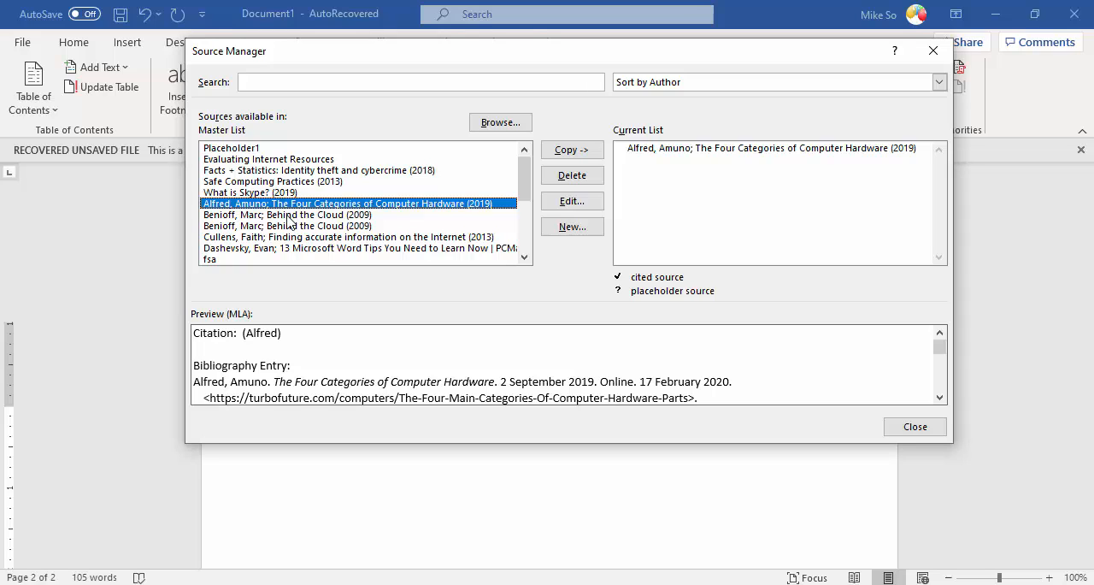
Step: Examine all bibliography fields of the master list book "GO! All in One Computer Concepts & Applications", including publisher, edition and medium, without changing them
{"action": "scroll", "coordinate": [323, 220], "scroll_direction": "down", "scroll_amount": 1}
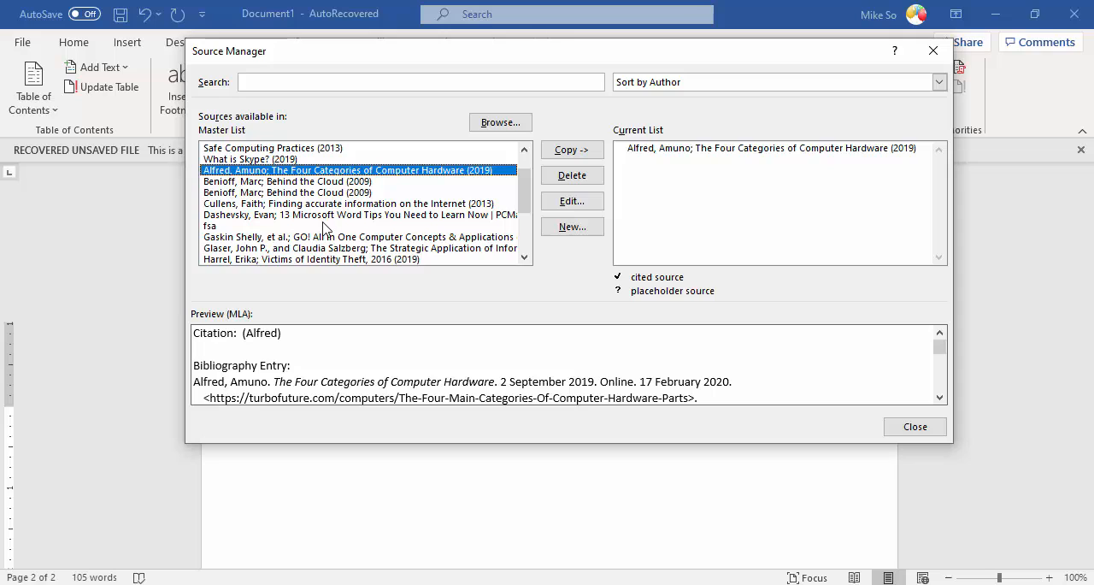
{"action": "left_click", "coordinate": [335, 237]}
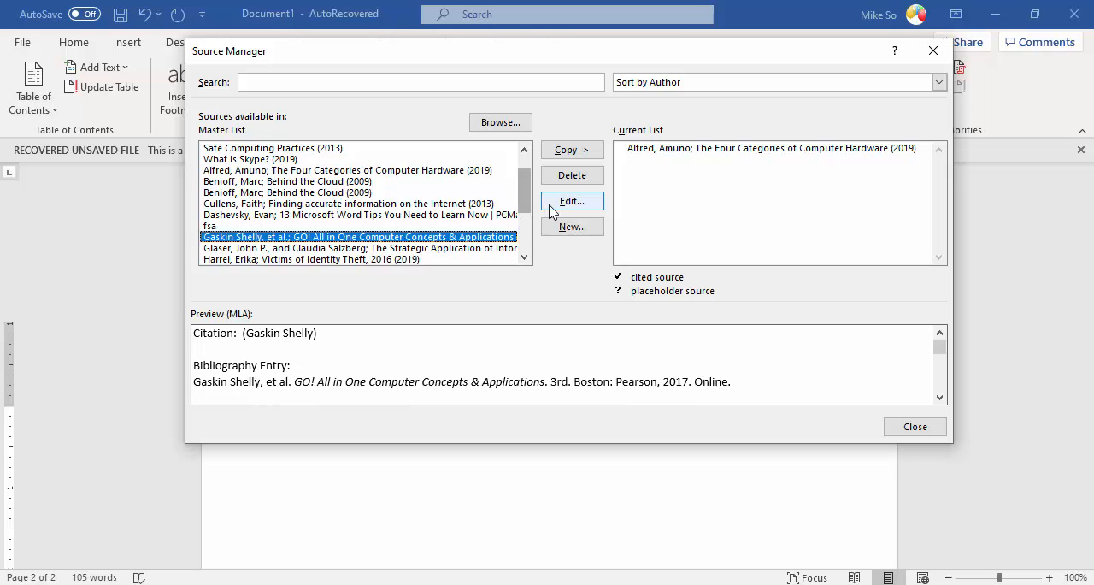
{"action": "left_click", "coordinate": [571, 202]}
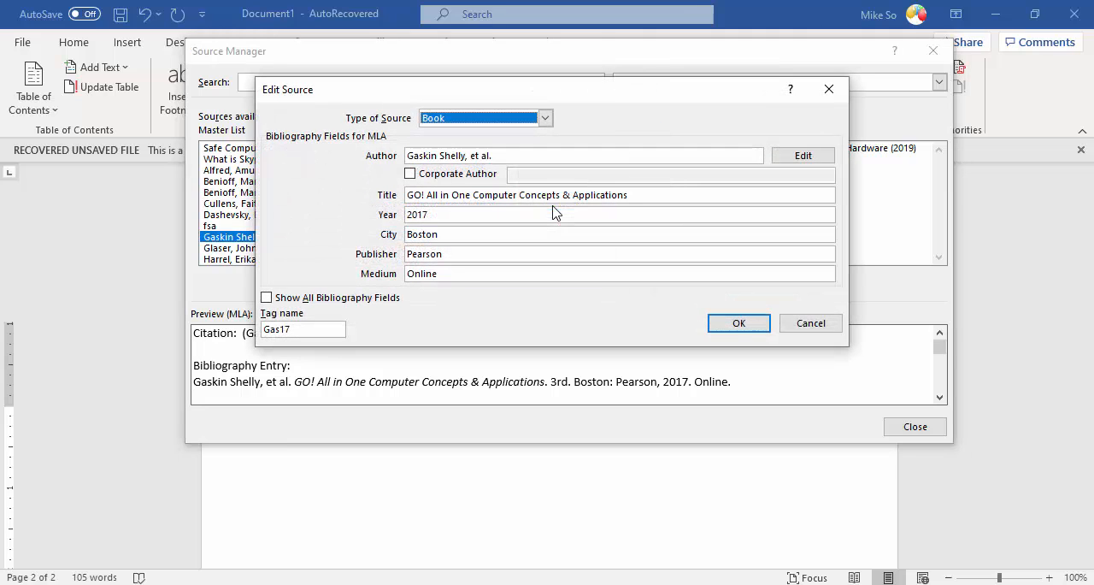
{"action": "left_click", "coordinate": [309, 299]}
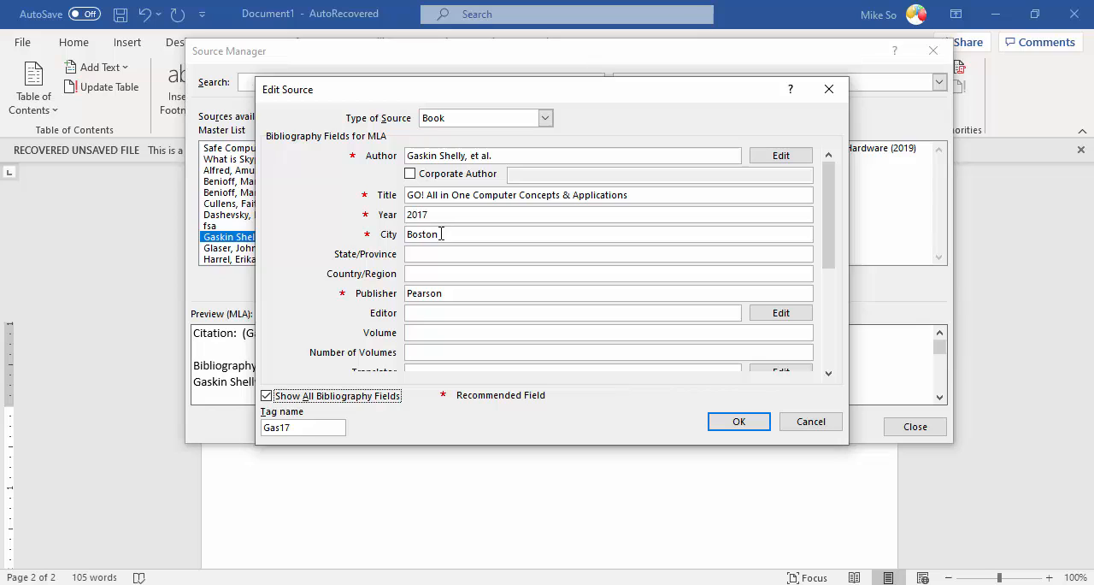
{"action": "left_click_drag", "start_coordinate": [830, 238], "coordinate": [838, 293]}
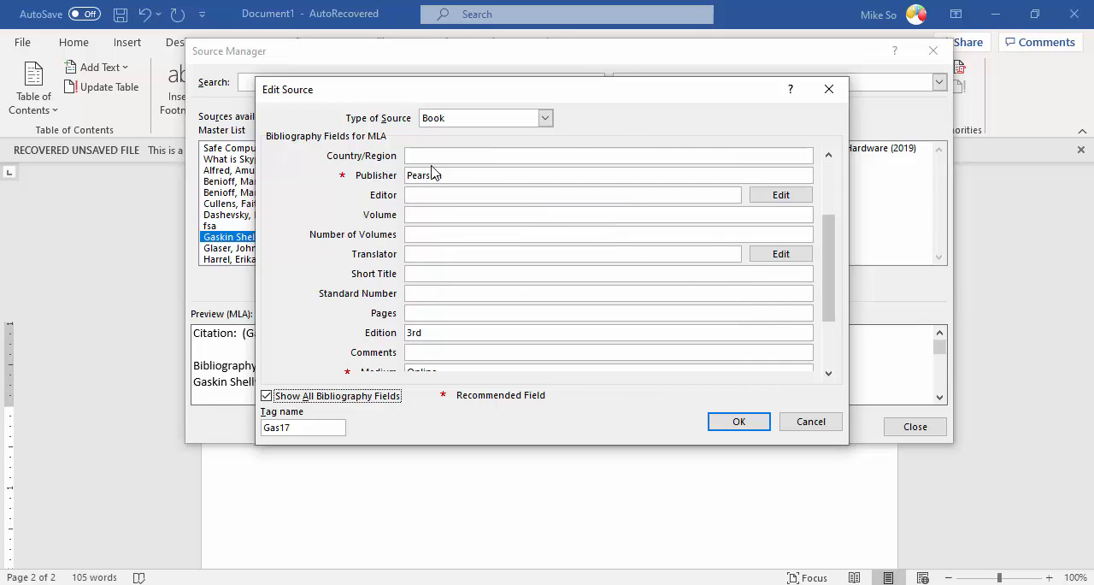
{"action": "left_click", "coordinate": [470, 177]}
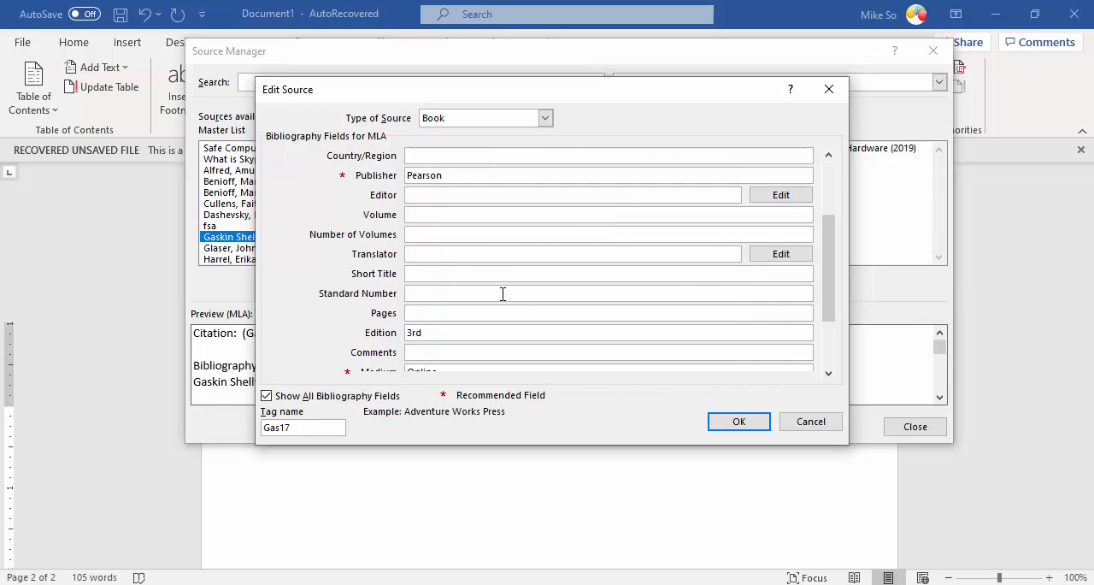
{"action": "left_click", "coordinate": [453, 334]}
{"action": "left_click_drag", "start_coordinate": [453, 334], "coordinate": [392, 334]}
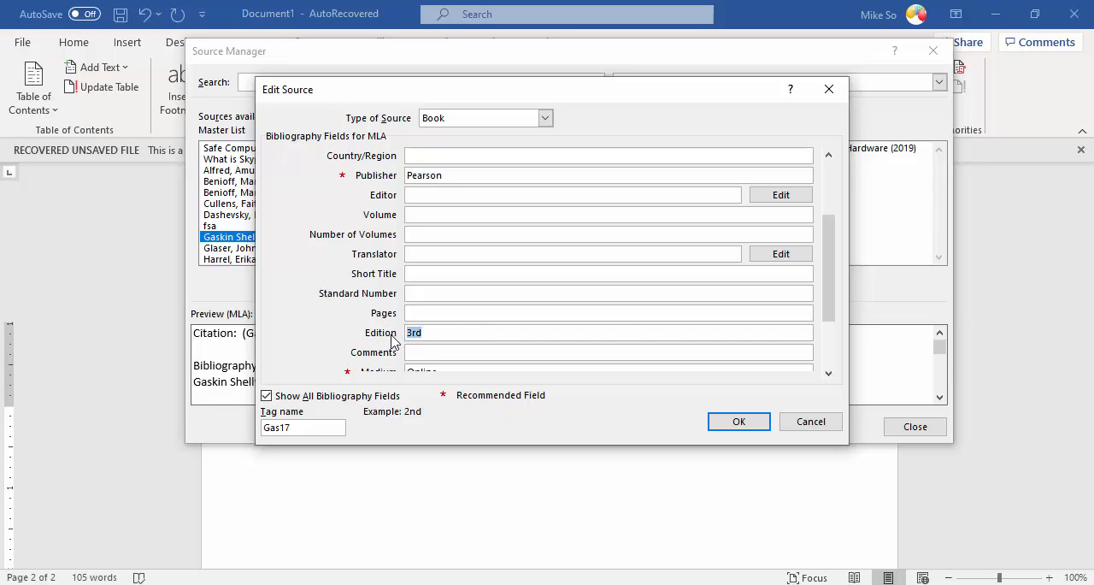
{"action": "left_click_drag", "start_coordinate": [828, 281], "coordinate": [830, 333]}
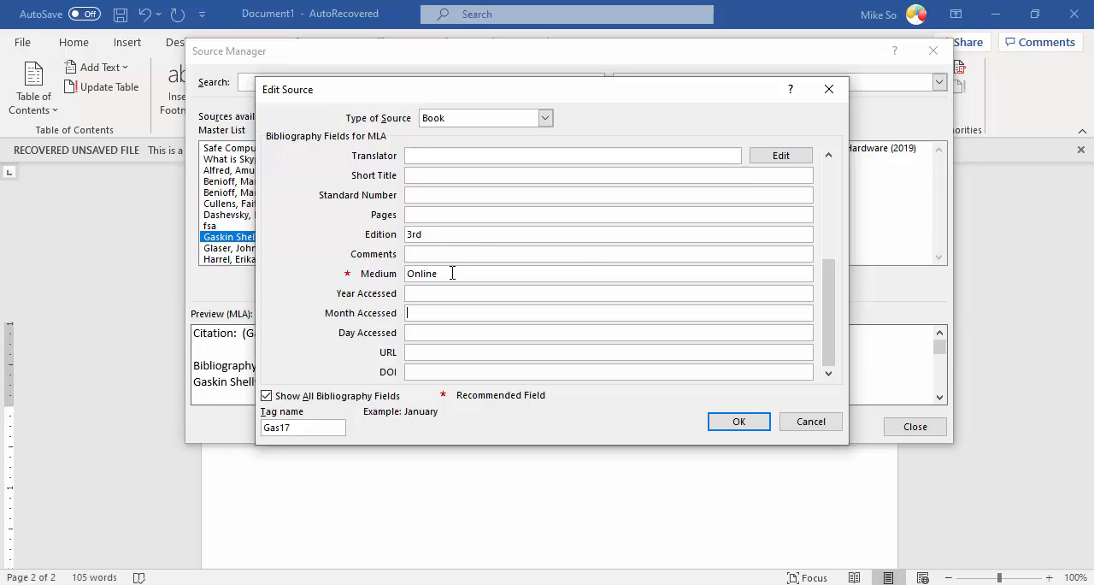
{"action": "left_click", "coordinate": [810, 423]}
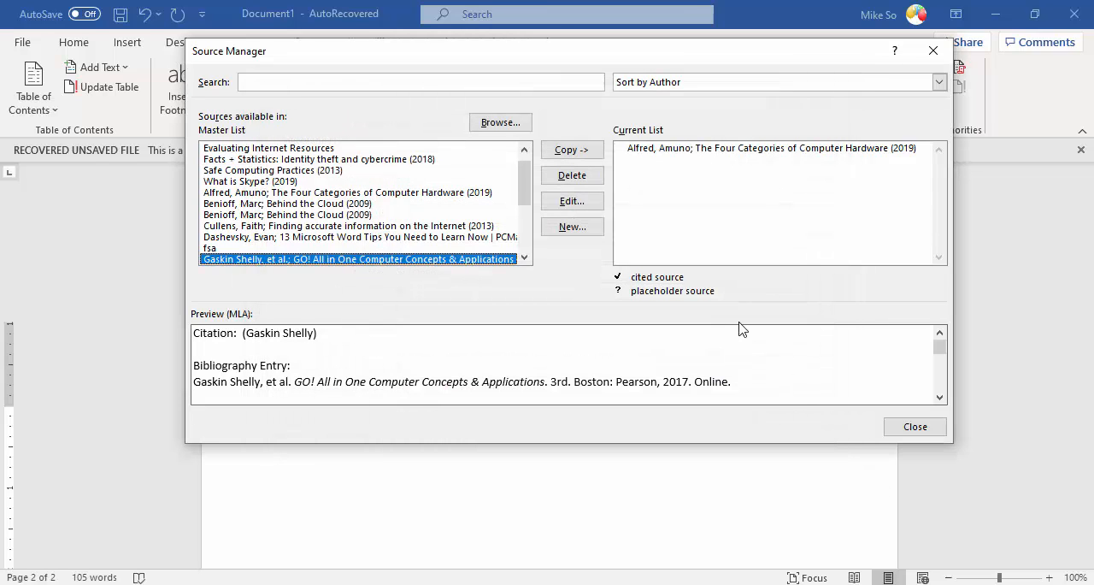
Step: Copy the "GO! All in One Computer Concepts & Applications" source to the document's current list and close the Source Manager
{"action": "left_click", "coordinate": [579, 152]}
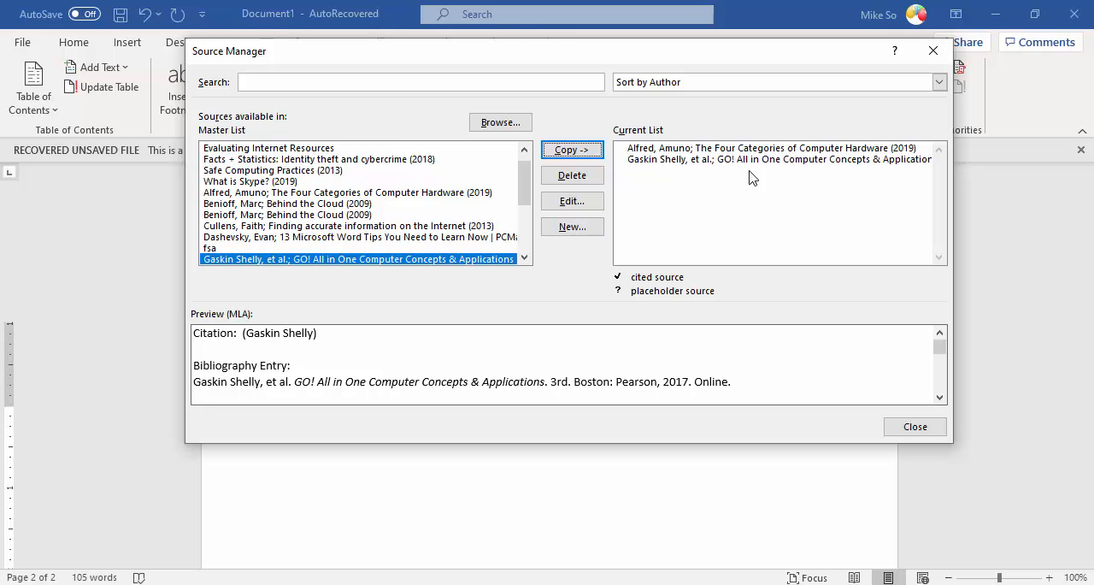
{"action": "left_click", "coordinate": [925, 431]}
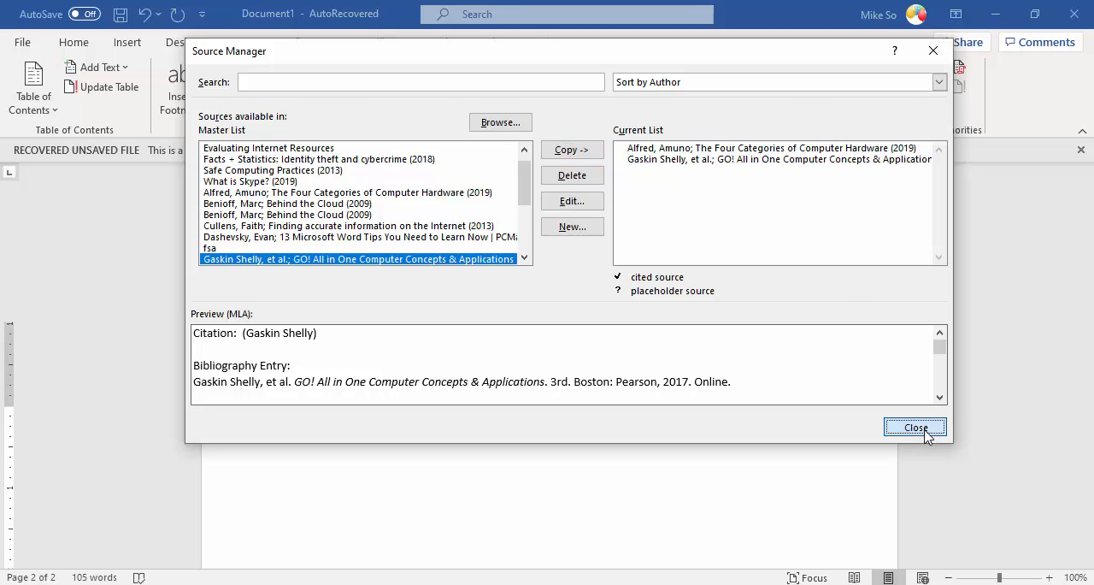
Step: Insert the plain bibliography, without a built-in heading, beneath the Works Cited title on page 2
{"action": "scroll", "coordinate": [621, 441], "scroll_direction": "down", "scroll_amount": 2}
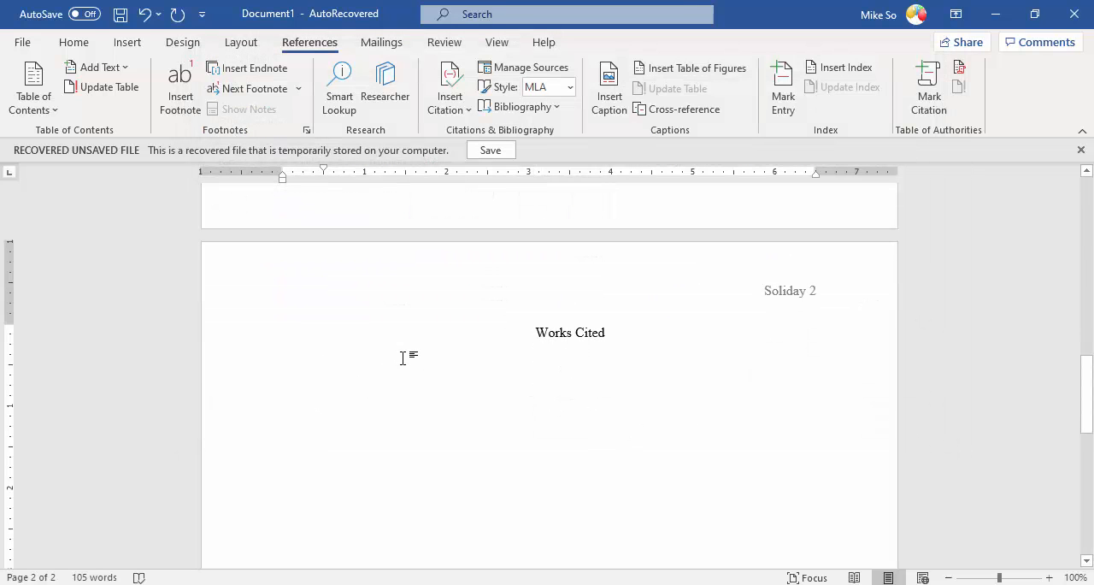
{"action": "left_click", "coordinate": [564, 109]}
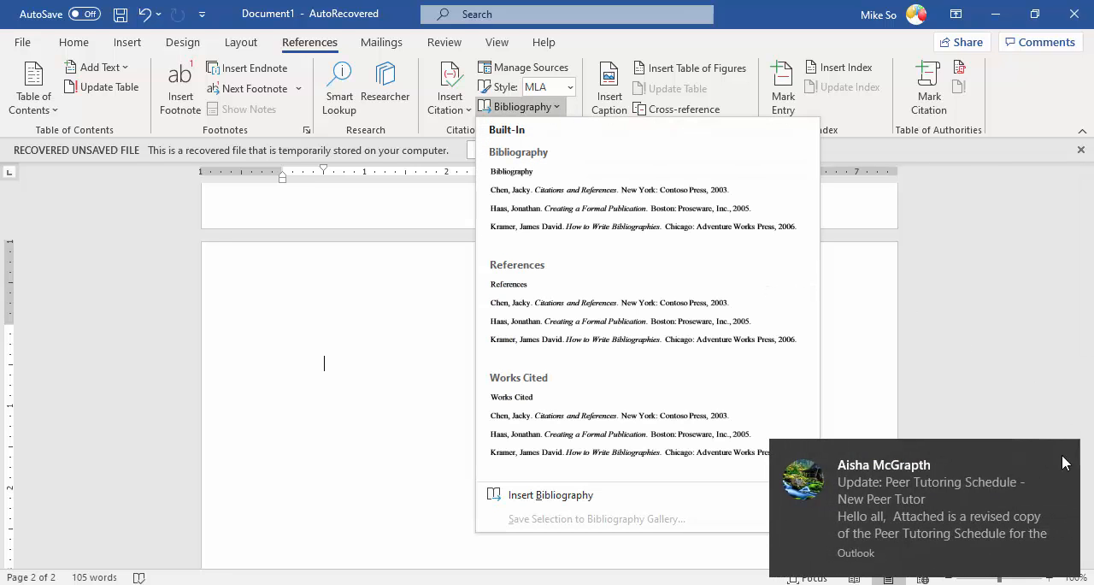
{"action": "left_click", "coordinate": [1065, 462]}
{"action": "left_click", "coordinate": [564, 108]}
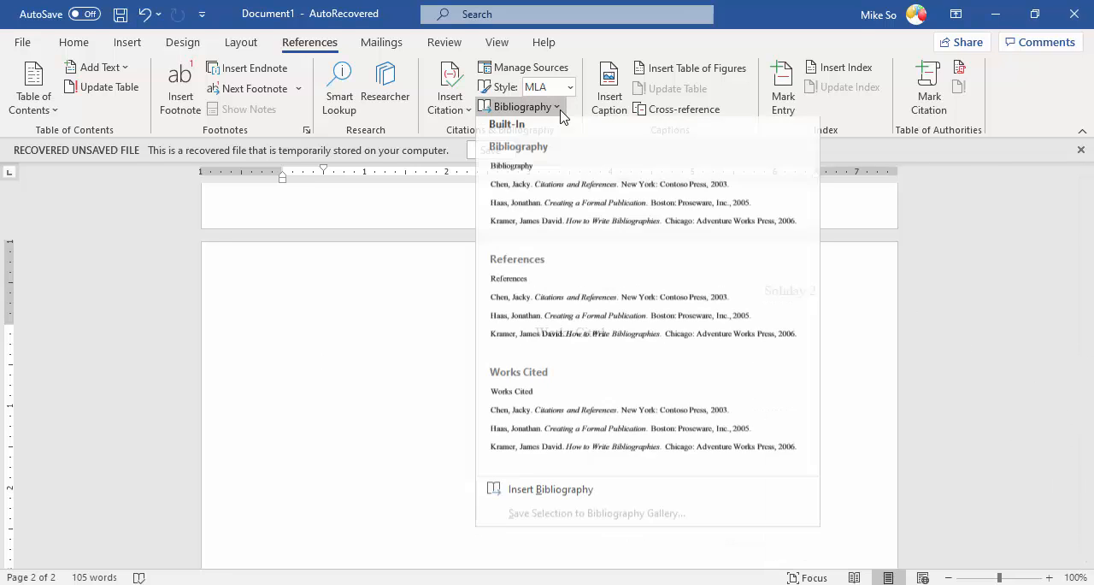
{"action": "left_click", "coordinate": [548, 496]}
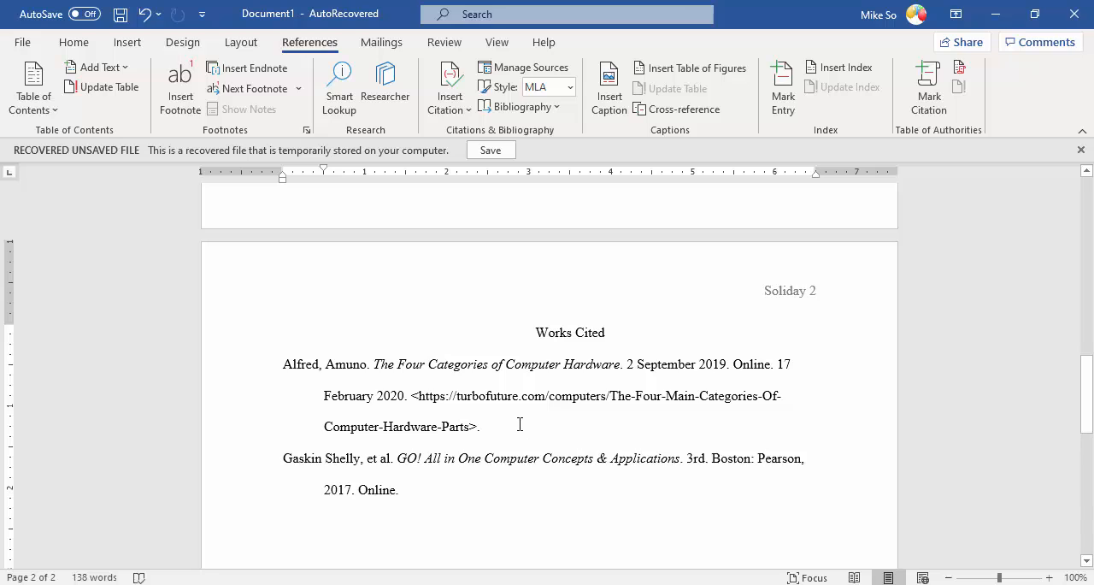
Step: Modify the Bibliography style's paragraph format to use a hanging indent of 0.5"
{"action": "left_click", "coordinate": [459, 423]}
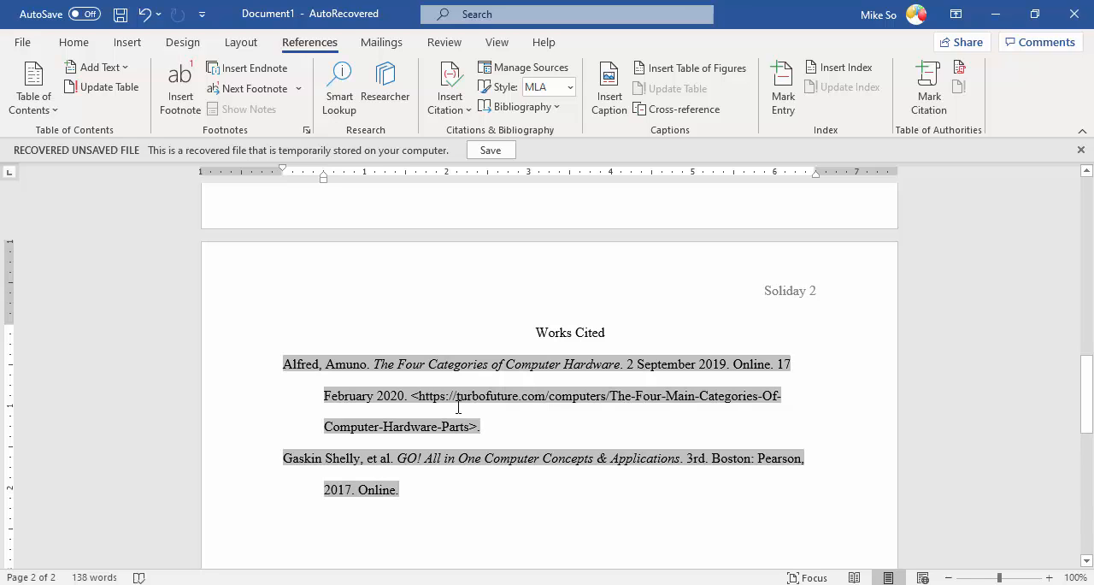
{"action": "left_click", "coordinate": [74, 44]}
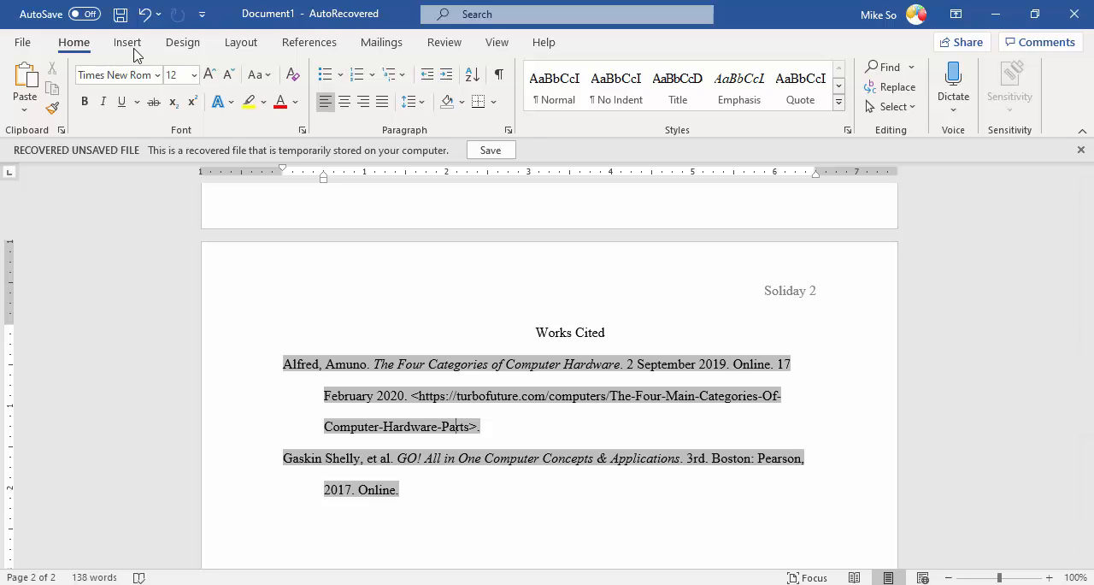
{"action": "left_click", "coordinate": [847, 131]}
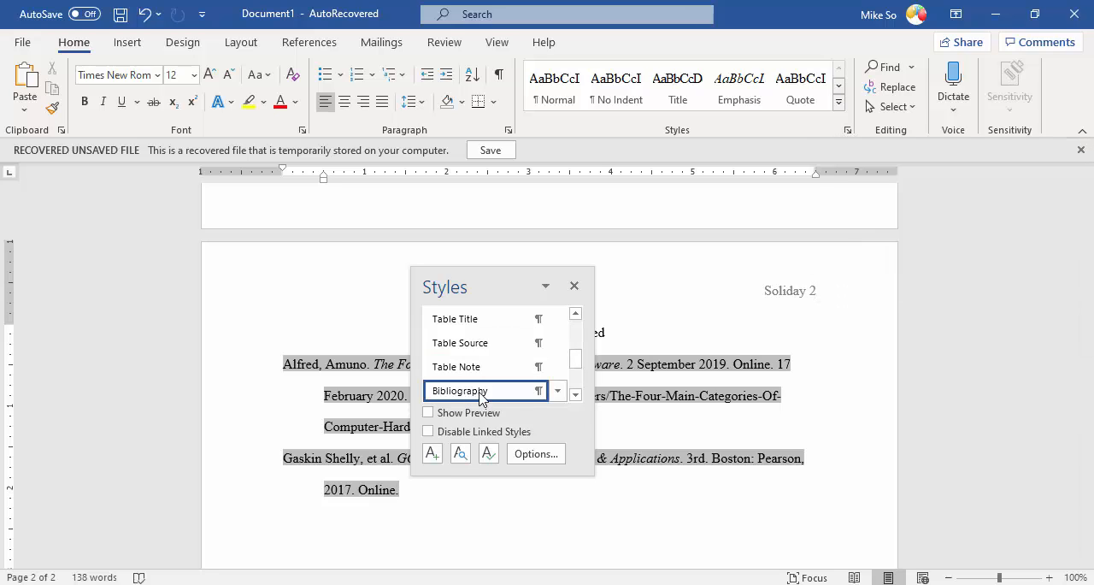
{"action": "left_click", "coordinate": [557, 392]}
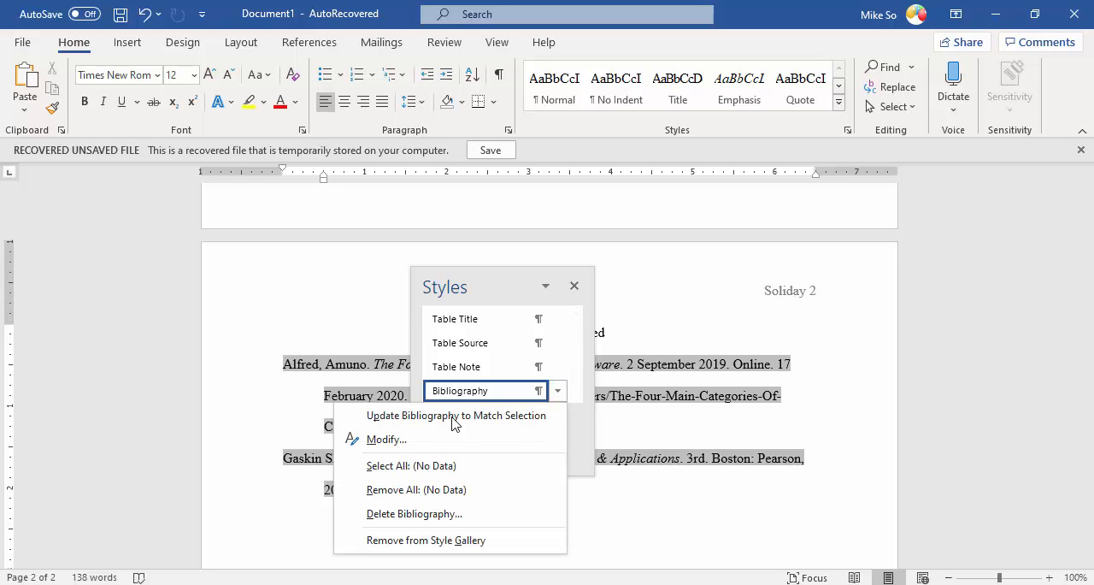
{"action": "left_click", "coordinate": [378, 440]}
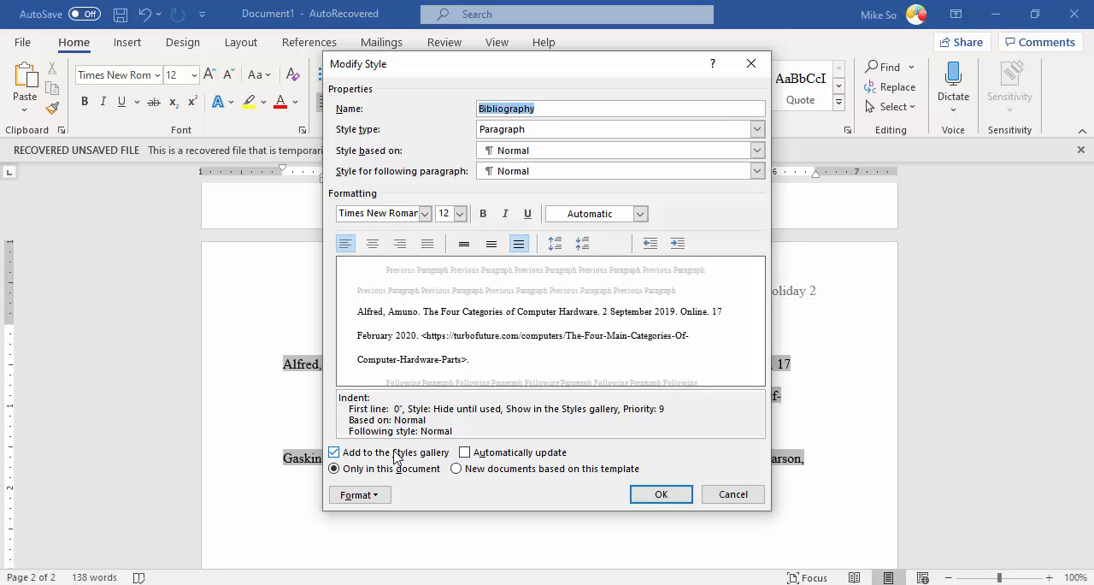
{"action": "left_click", "coordinate": [357, 495]}
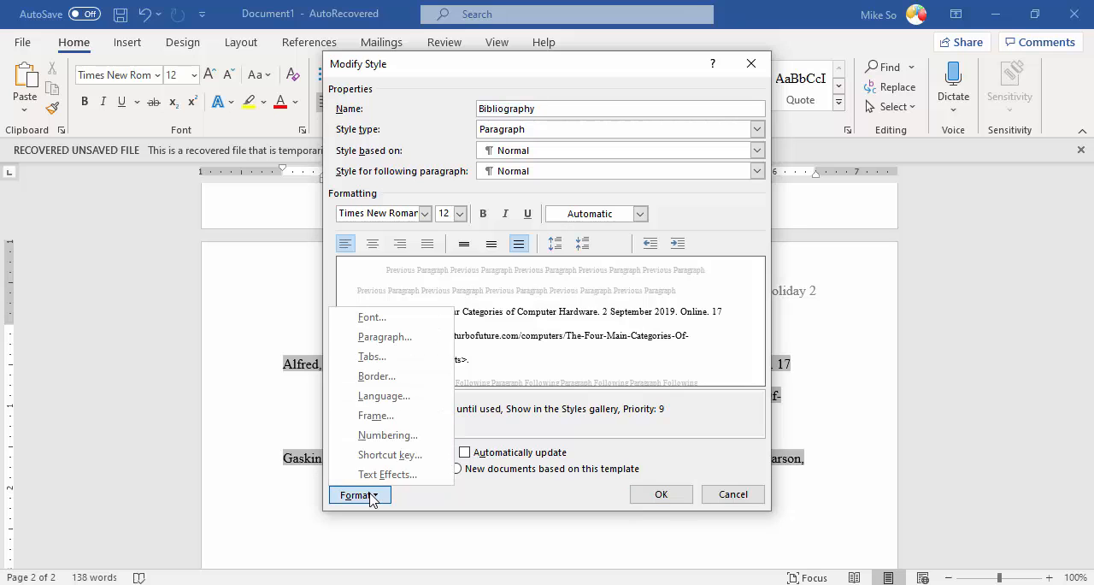
{"action": "left_click", "coordinate": [408, 340]}
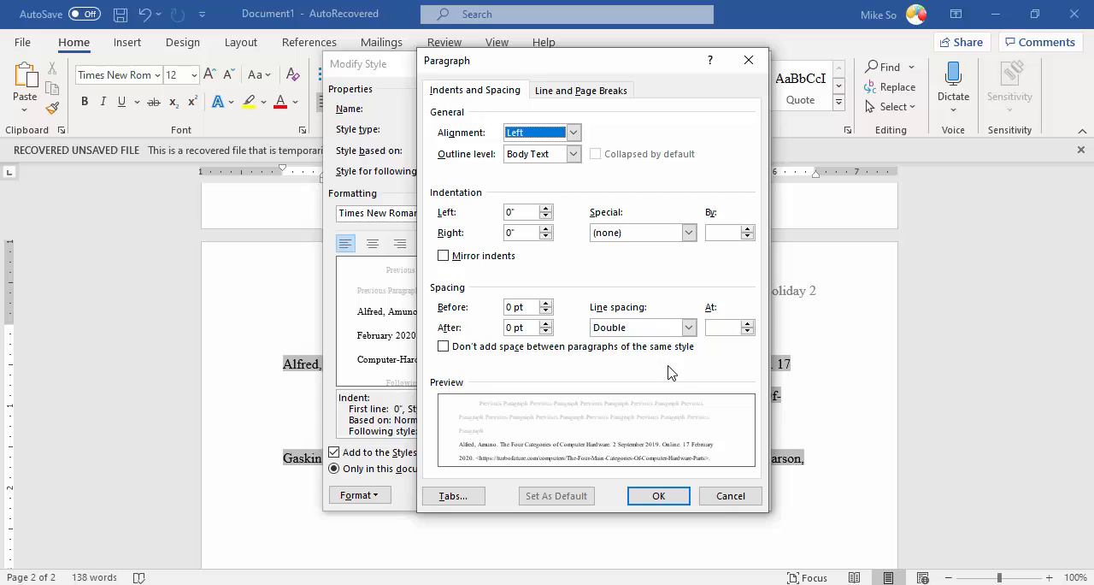
{"action": "left_click", "coordinate": [688, 233]}
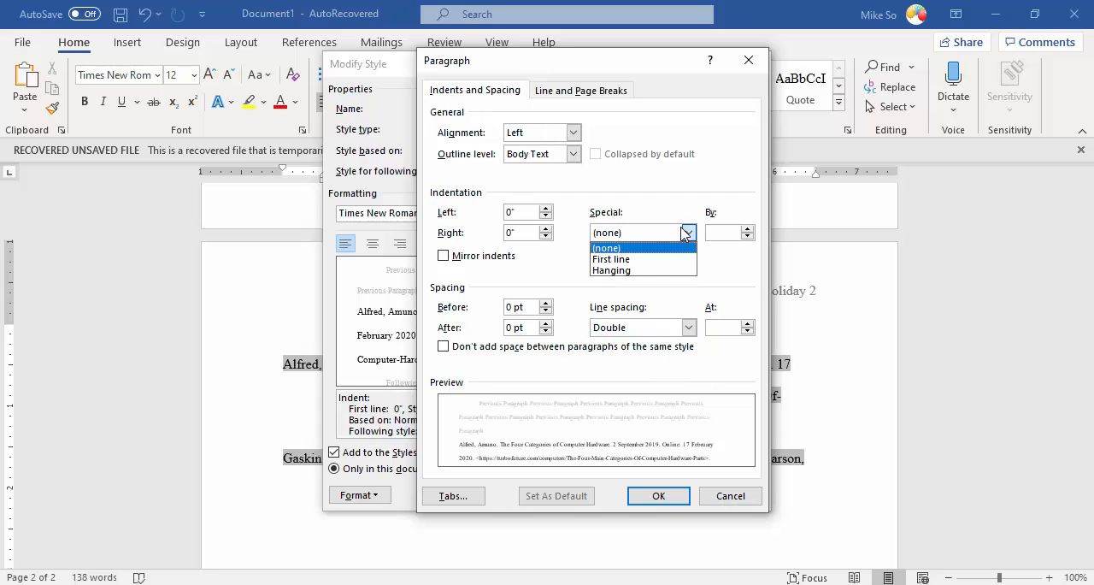
{"action": "left_click", "coordinate": [632, 271]}
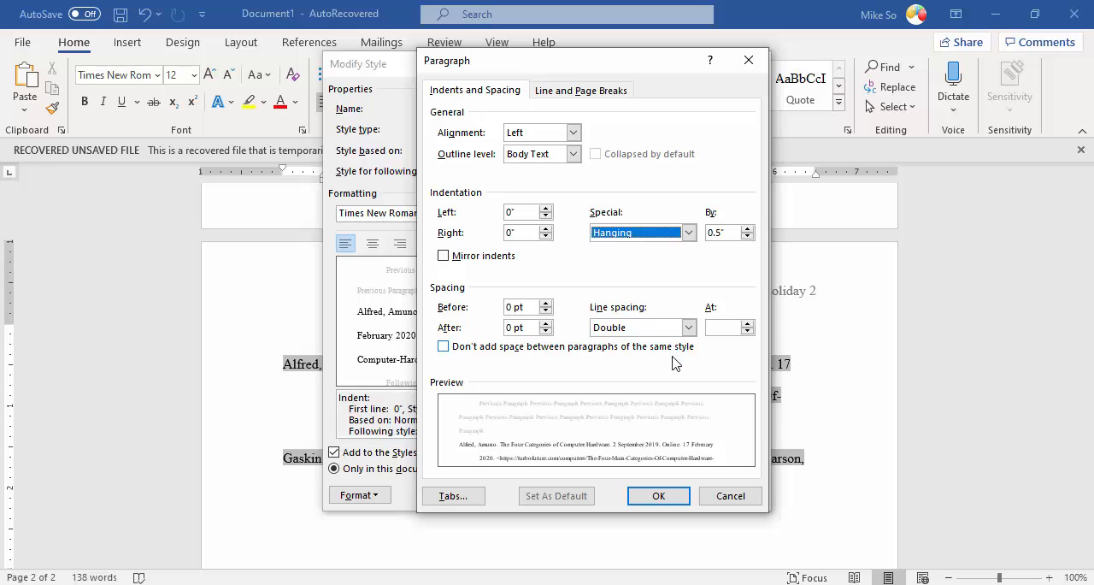
{"action": "left_click", "coordinate": [654, 496]}
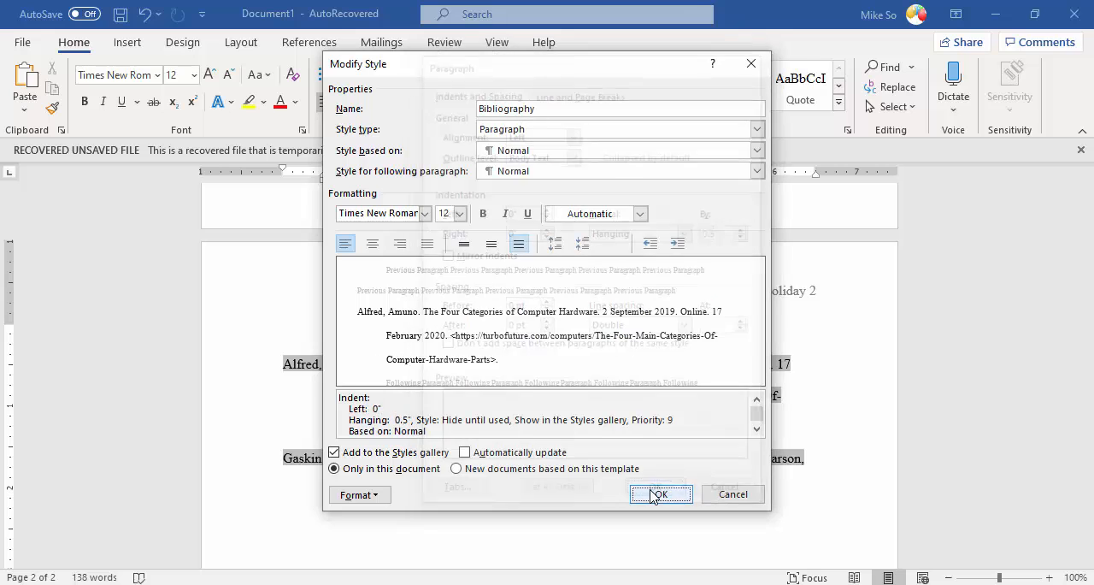
{"action": "left_click", "coordinate": [654, 496]}
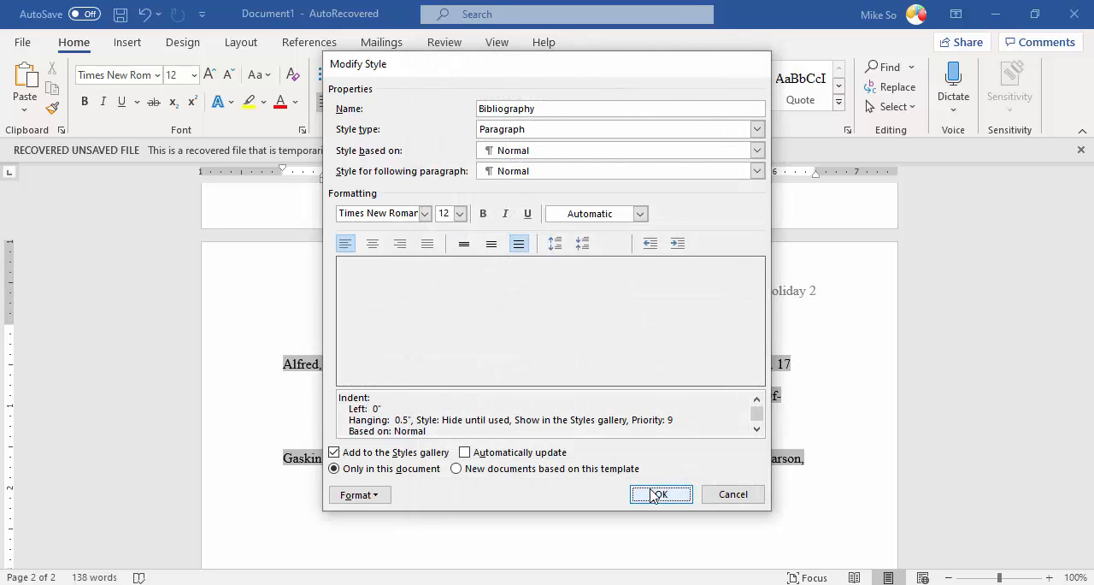
{"action": "left_click", "coordinate": [575, 288]}
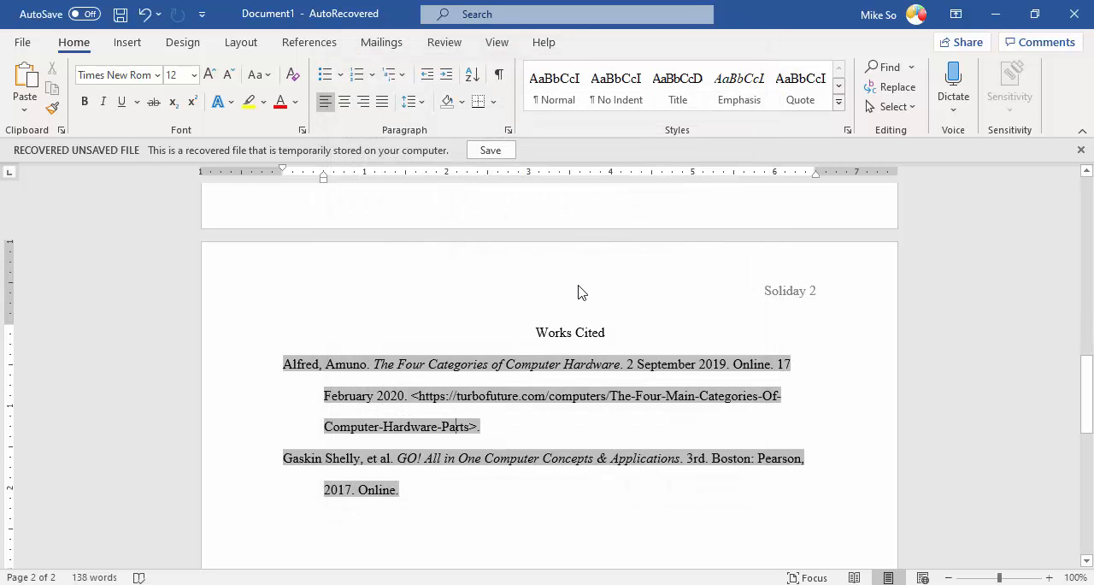
Step: Copy the first "Behind the Cloud (2009)" source from the master list to the document's current list in the Source Manager
{"action": "left_click", "coordinate": [310, 42]}
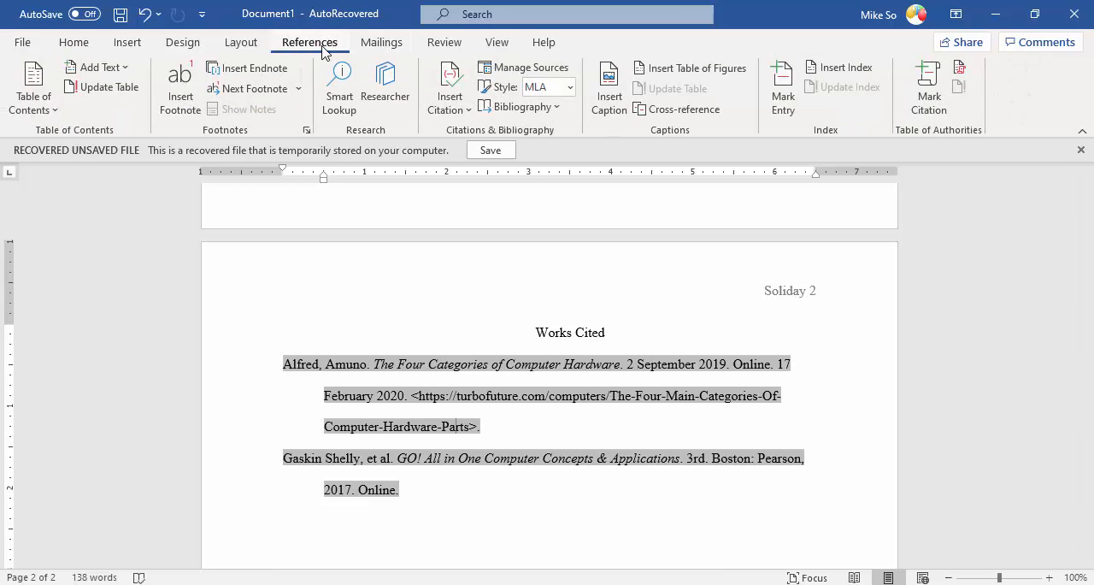
{"action": "left_click", "coordinate": [517, 68]}
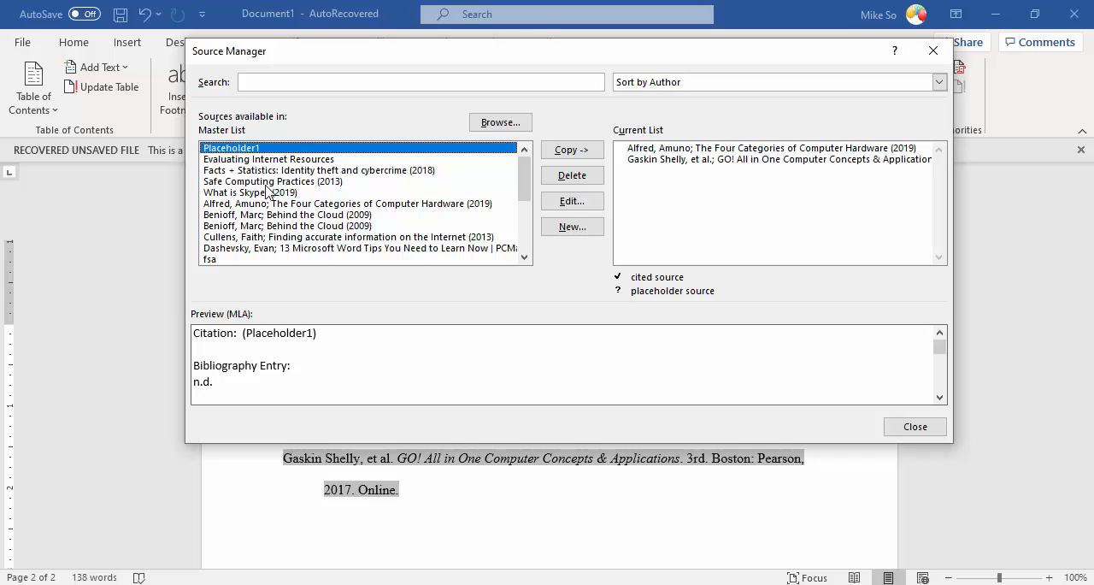
{"action": "left_click", "coordinate": [270, 182]}
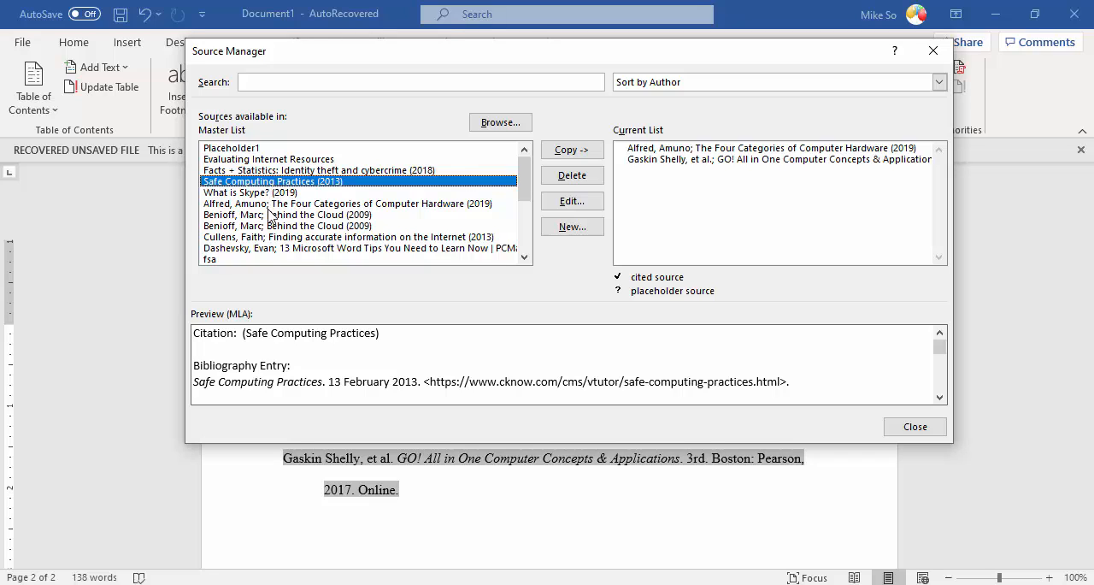
{"action": "left_click_drag", "start_coordinate": [274, 204], "coordinate": [274, 215]}
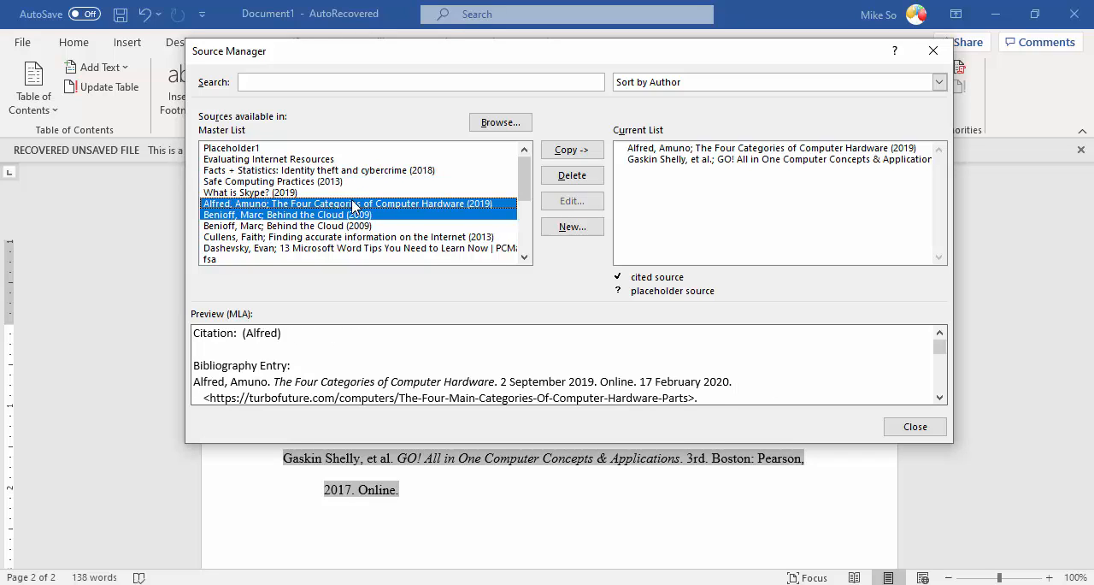
{"action": "left_click", "coordinate": [354, 205]}
{"action": "left_click", "coordinate": [337, 215]}
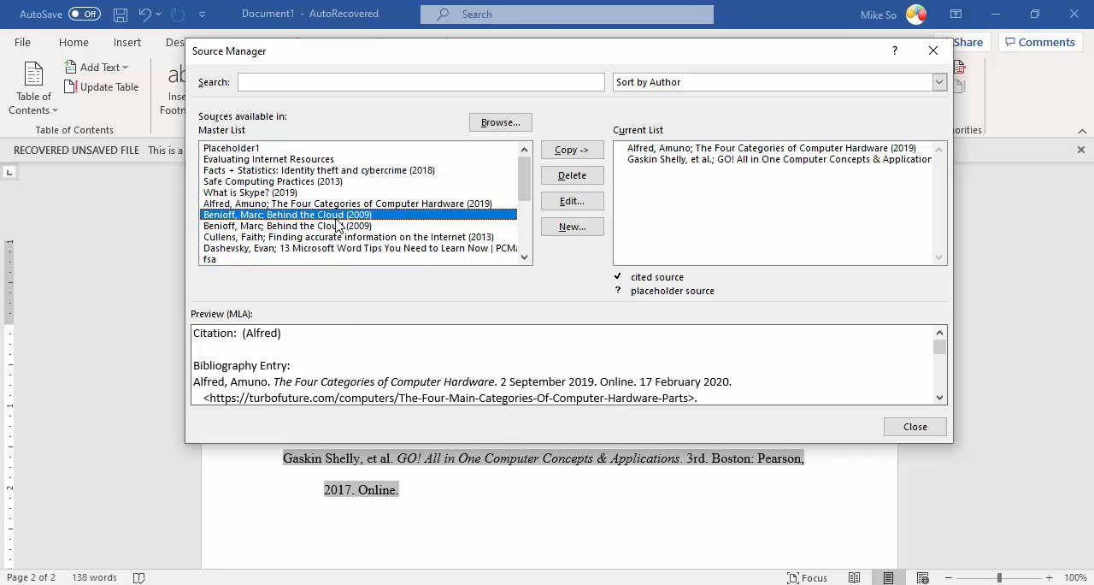
{"action": "left_click", "coordinate": [568, 152]}
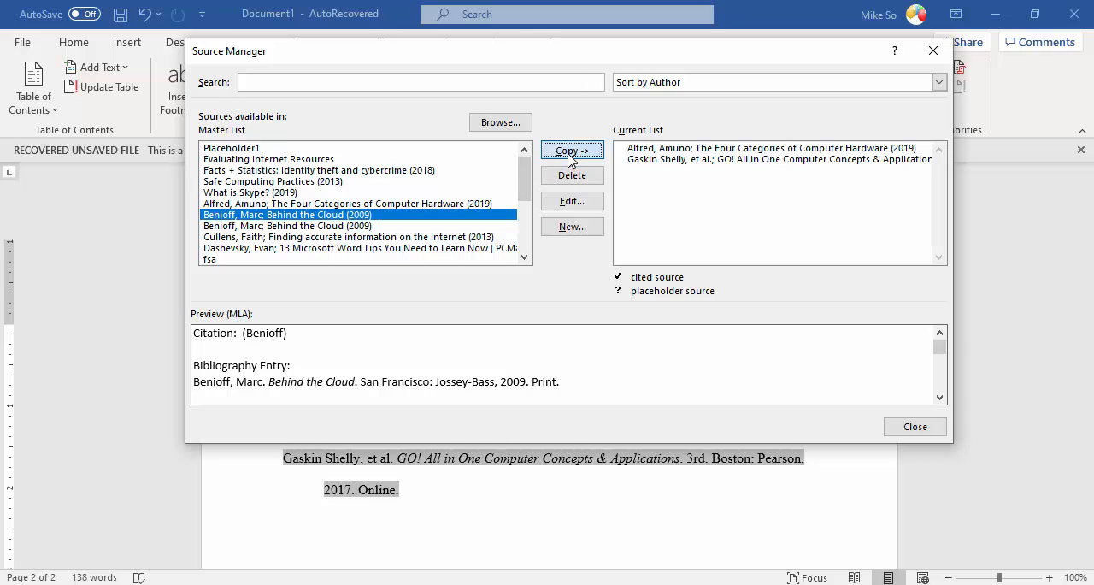
Step: Close the Source Manager, keeping "Behind the Cloud (2009)" in the document's current source list
{"action": "left_click", "coordinate": [911, 429]}
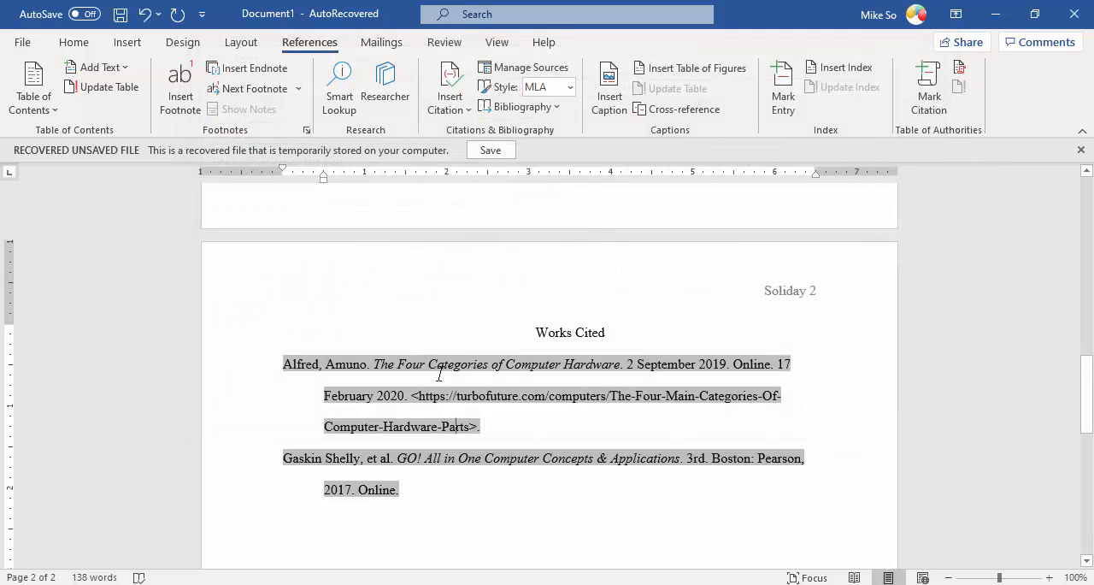
{"action": "left_click", "coordinate": [432, 379]}
{"action": "left_click", "coordinate": [363, 460]}
{"action": "left_click", "coordinate": [282, 335]}
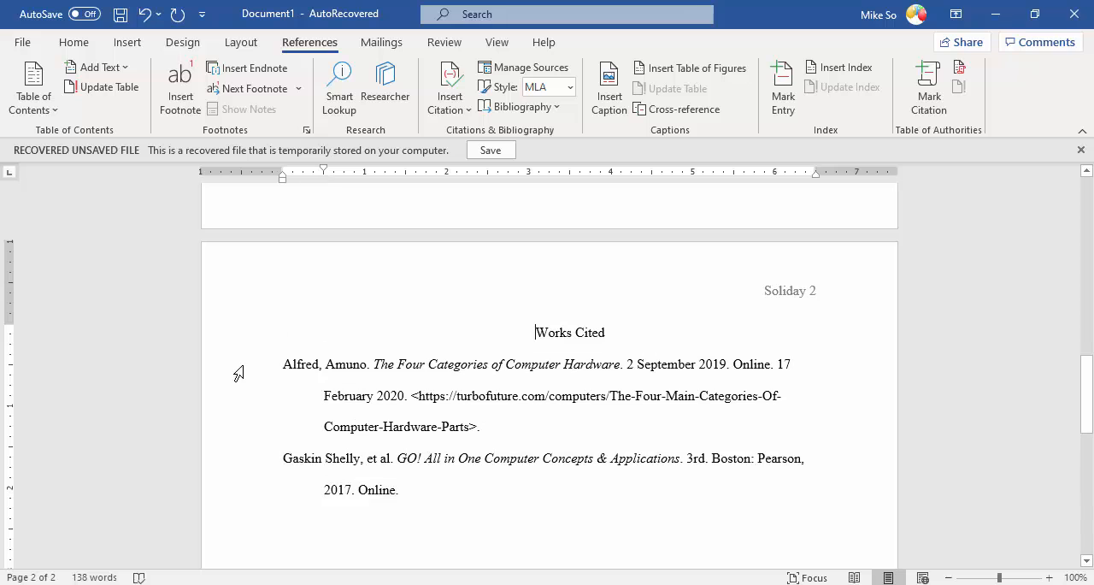
{"action": "left_click", "coordinate": [290, 363]}
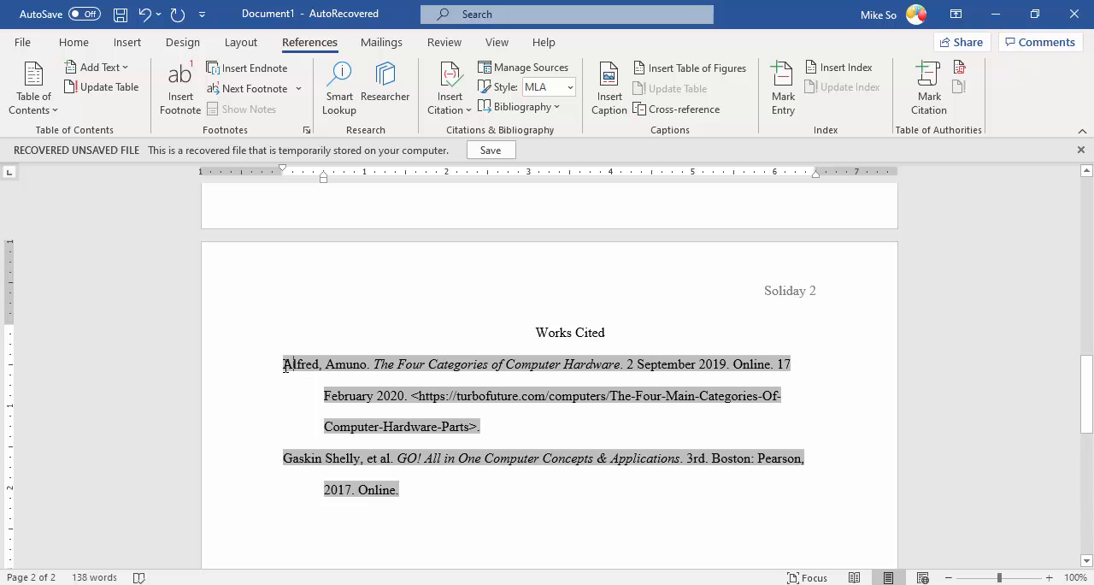
{"action": "left_click", "coordinate": [547, 106]}
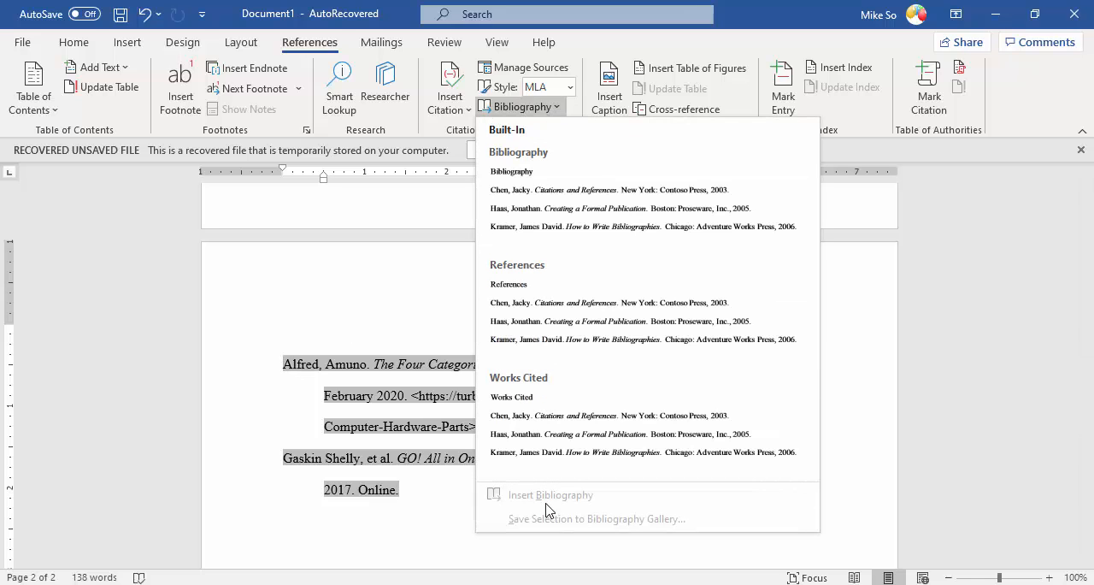
{"action": "left_click", "coordinate": [460, 467]}
Step: Delete the outdated bibliography beneath the Works Cited title on page 2 and insert a plain bibliography without a heading in its place
{"action": "left_click_drag", "start_coordinate": [453, 490], "coordinate": [275, 381]}
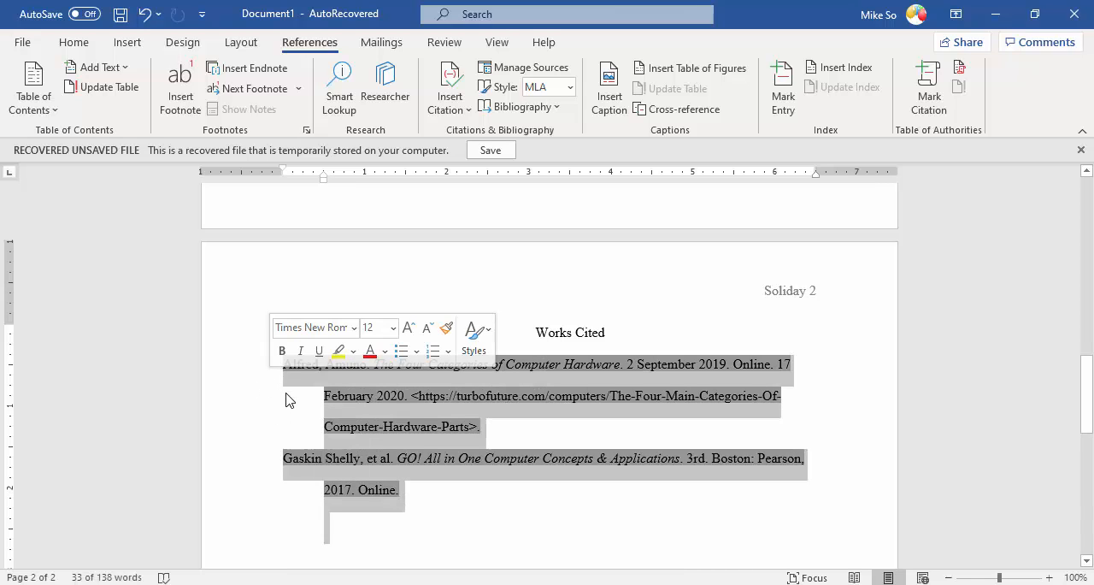
{"action": "key", "text": "Delete"}
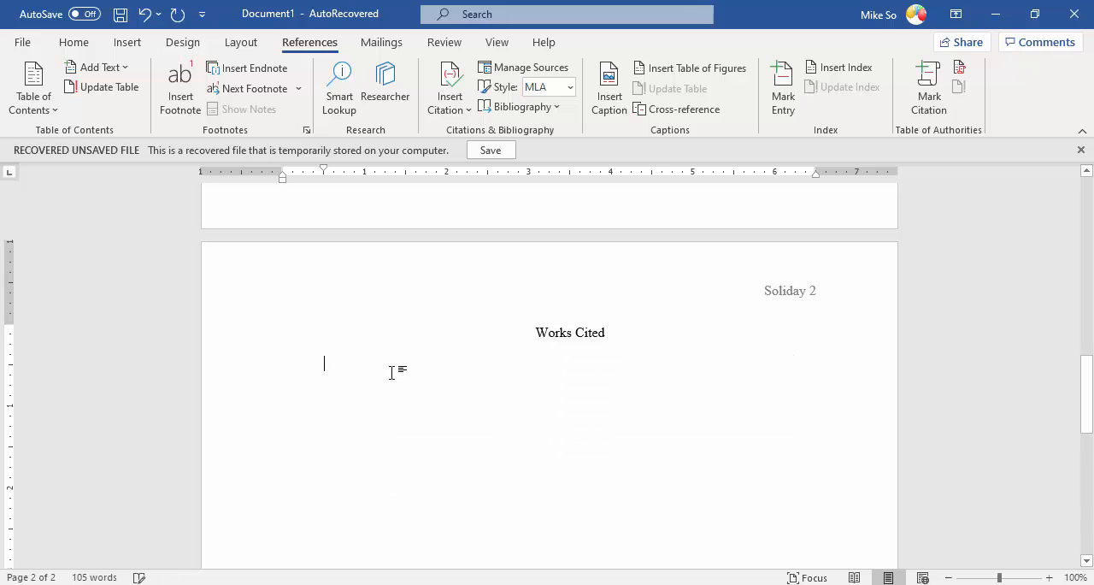
{"action": "left_click", "coordinate": [521, 107]}
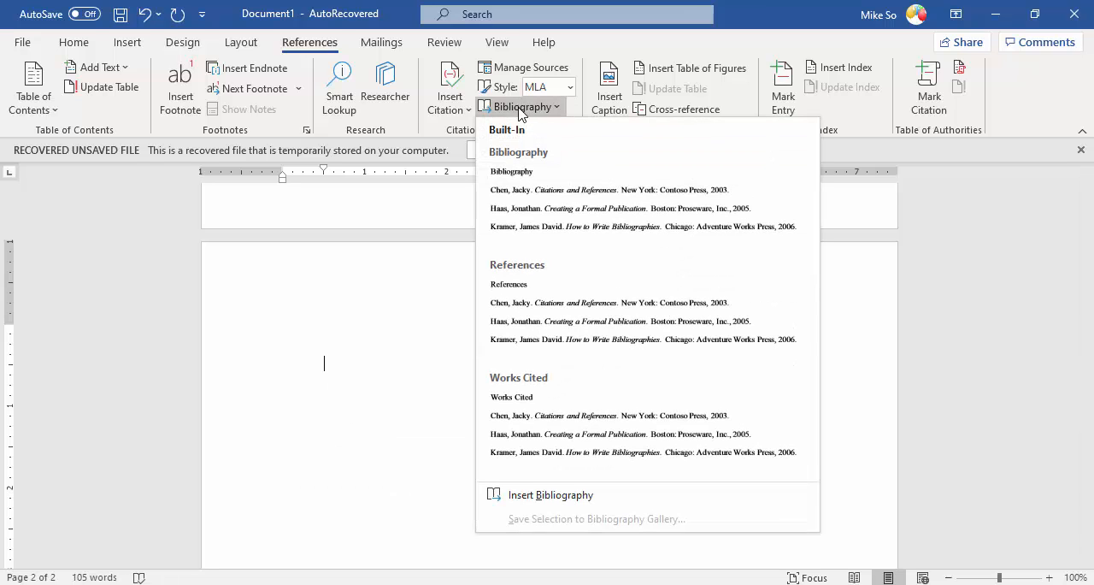
{"action": "left_click", "coordinate": [525, 494]}
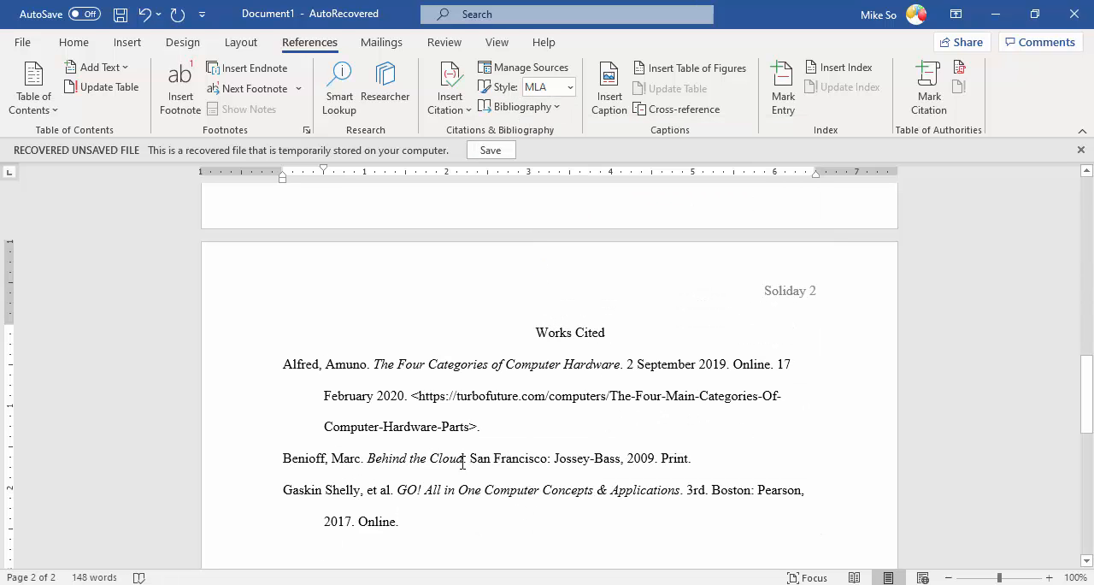